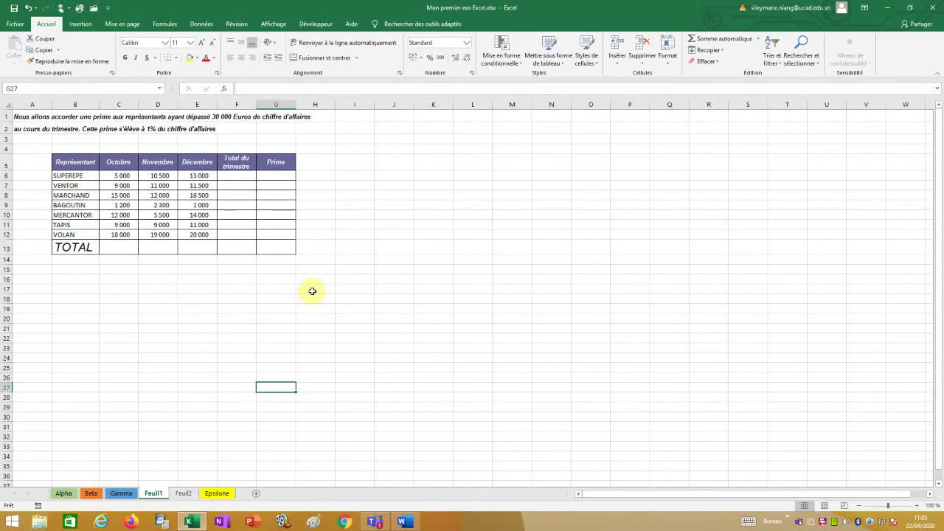
# Step: Calculate SUPEREPE's quarter total in F6 with =SOMME(C6:E6) and fill the formula down to F12 for the other representatives
pyautogui.scroll(4, 311, 291)
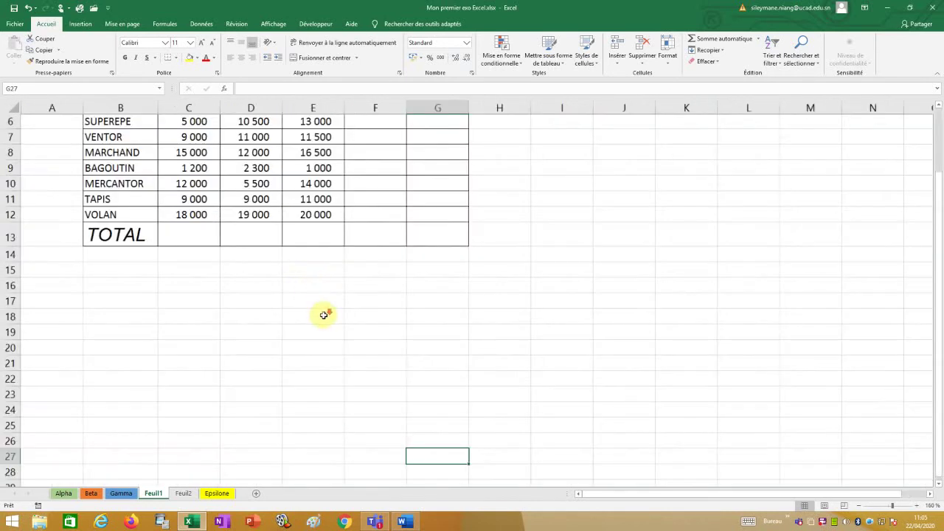
pyautogui.scroll(-5, 326, 317)
pyautogui.scroll(7, 326, 316)
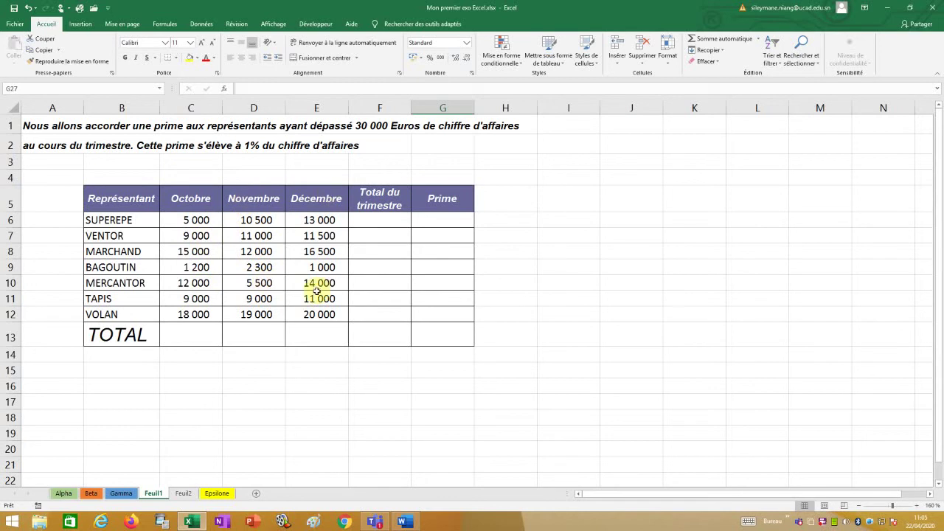
pyautogui.click(385, 219)
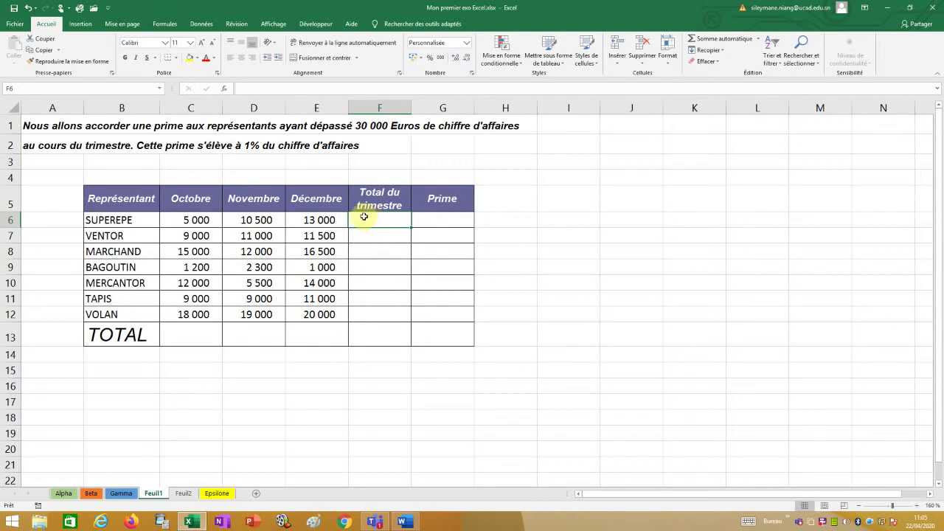
pyautogui.write('=somm')
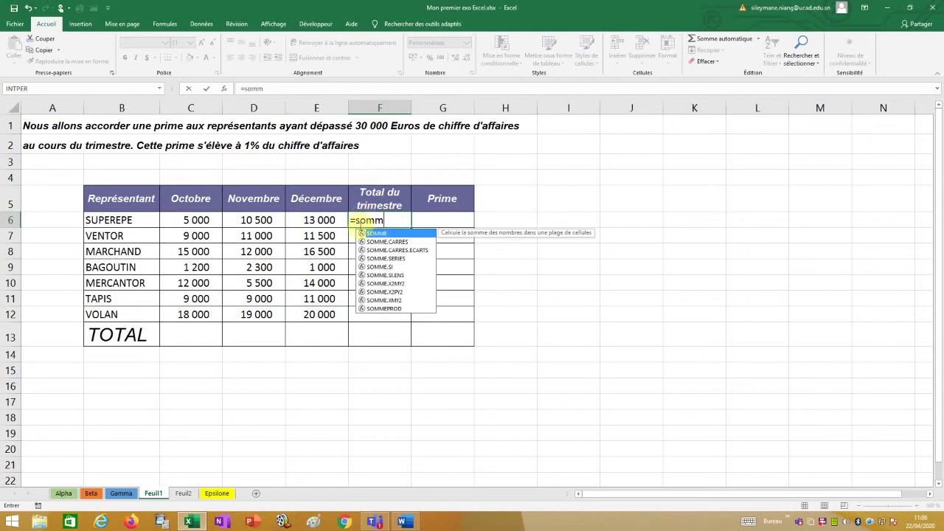
pyautogui.doubleClick(383, 234)
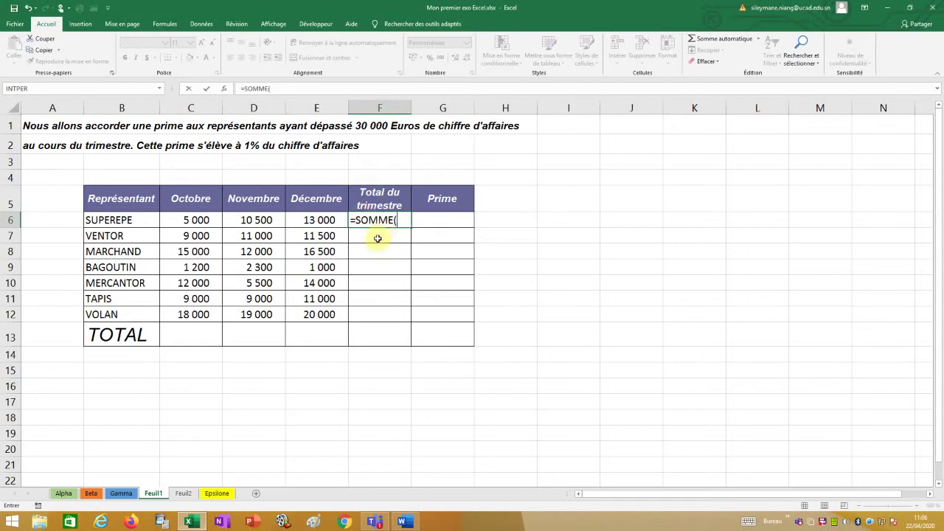
pyautogui.moveTo(184, 221); pyautogui.dragTo(316, 219)
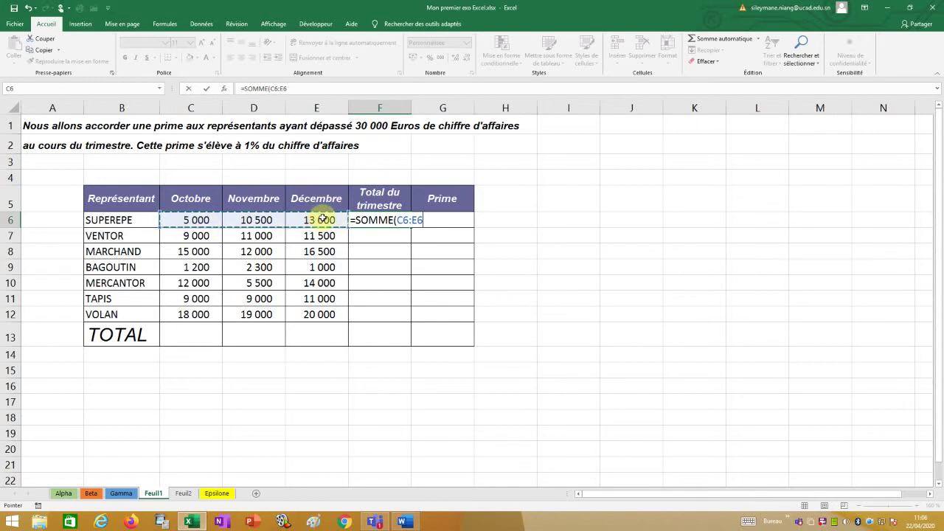
pyautogui.write(')')
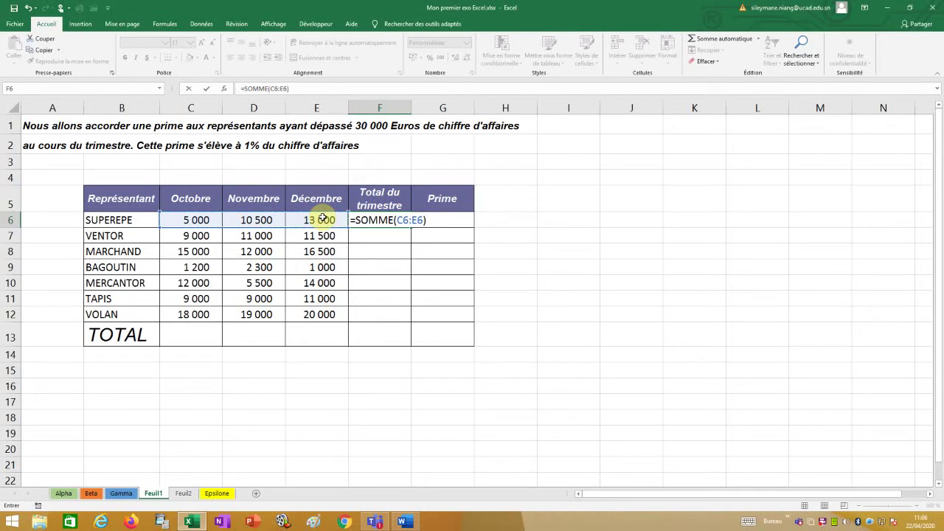
pyautogui.press('Return')
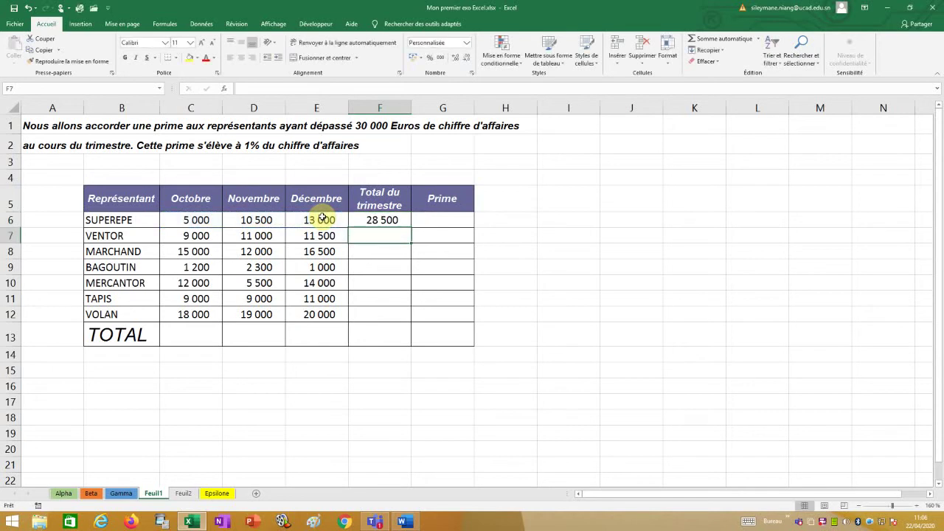
pyautogui.click(387, 220)
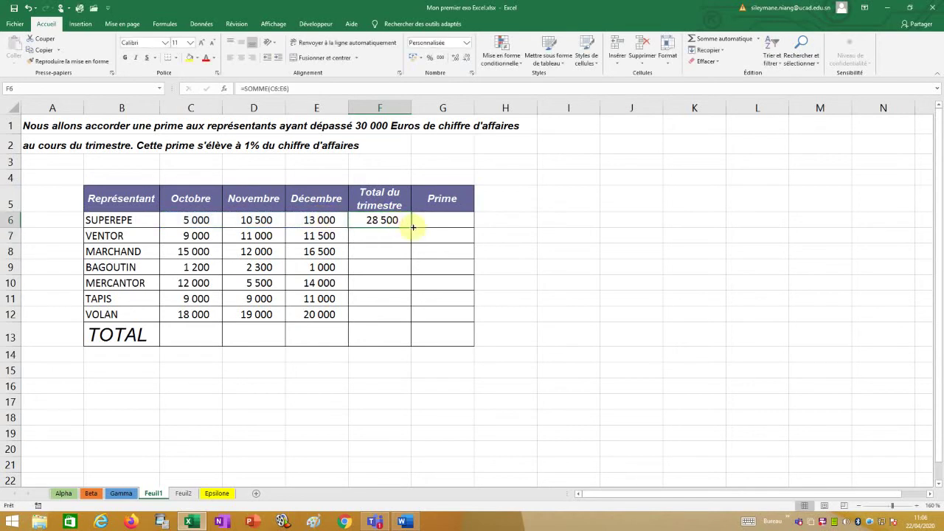
pyautogui.moveTo(411, 228); pyautogui.dragTo(403, 322)
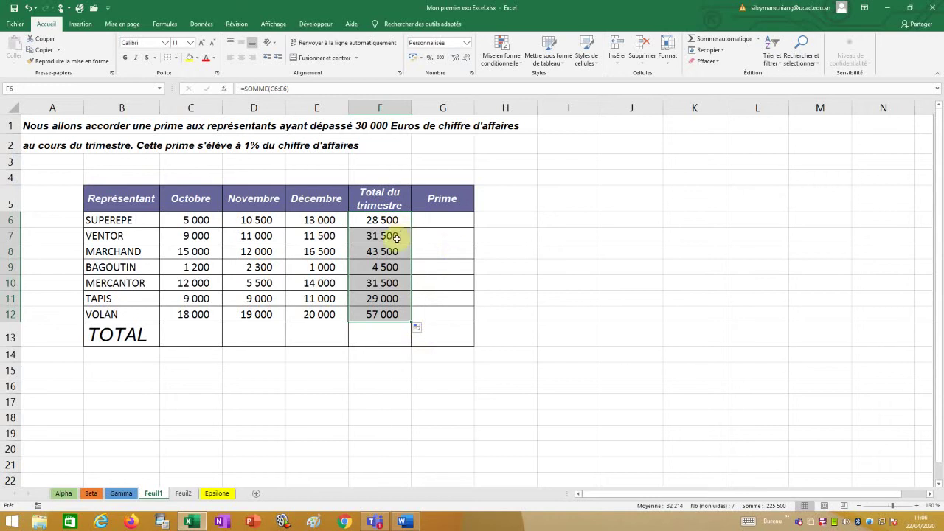
# Step: Begin an SI formula in Prime cell G6 that tests whether the quarter total in F6 is greater than 30000
pyautogui.click(442, 220)
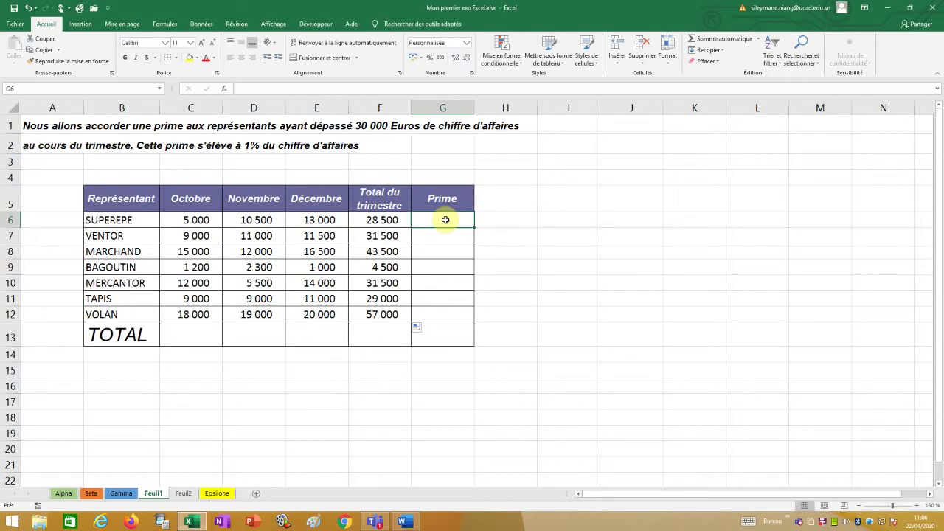
pyautogui.write('=si')
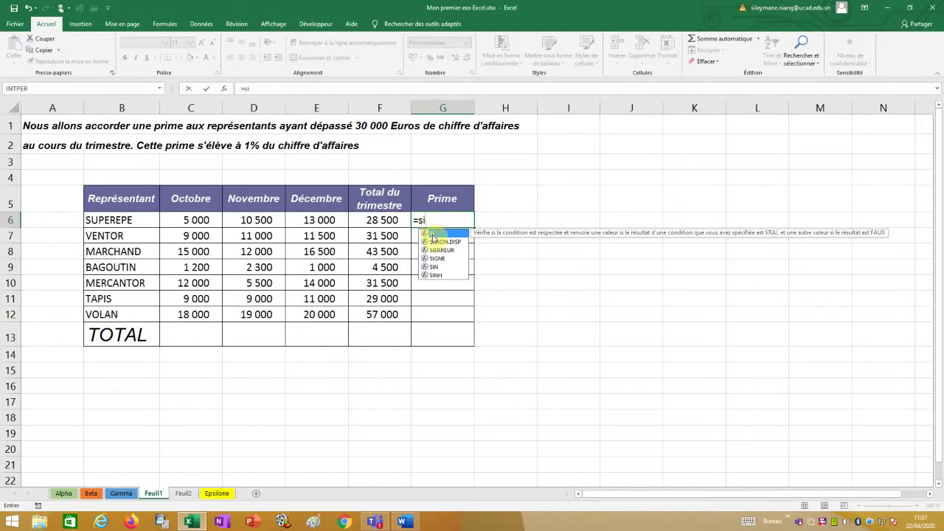
pyautogui.doubleClick(433, 234)
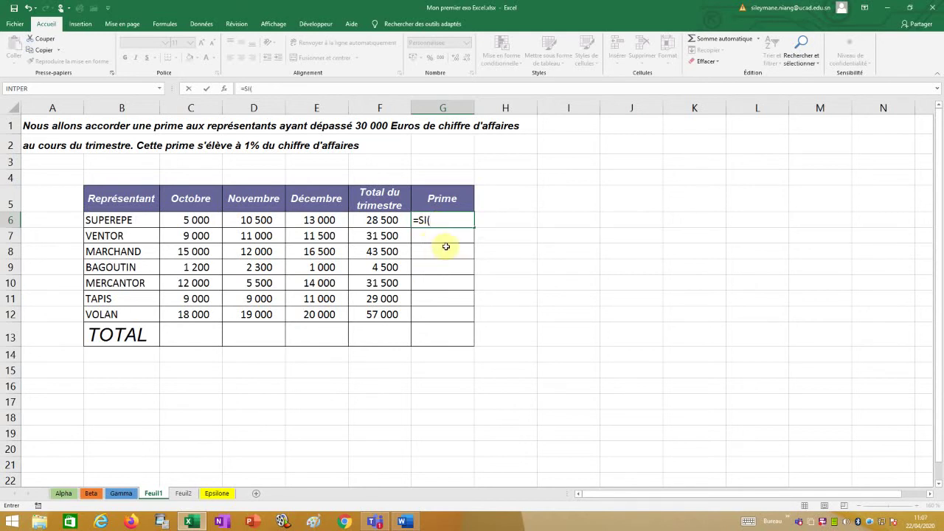
pyautogui.click(371, 219)
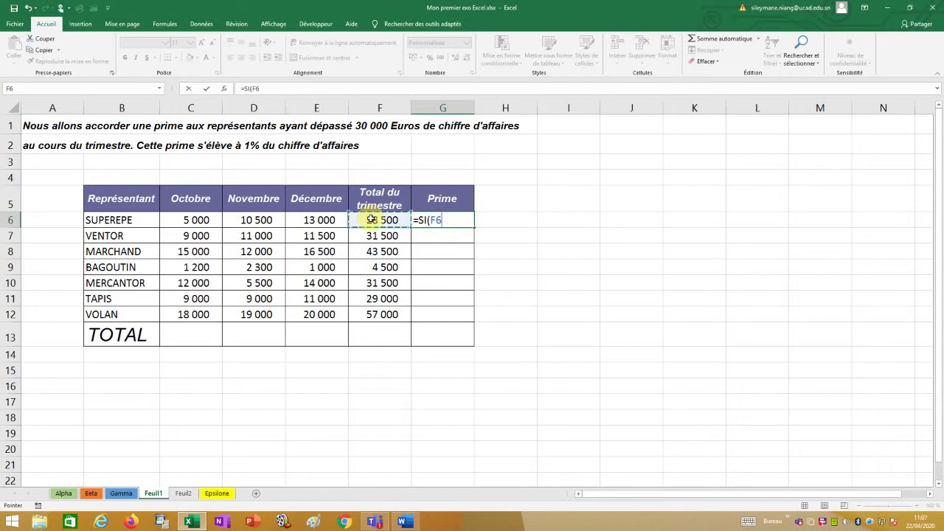
pyautogui.write('>')
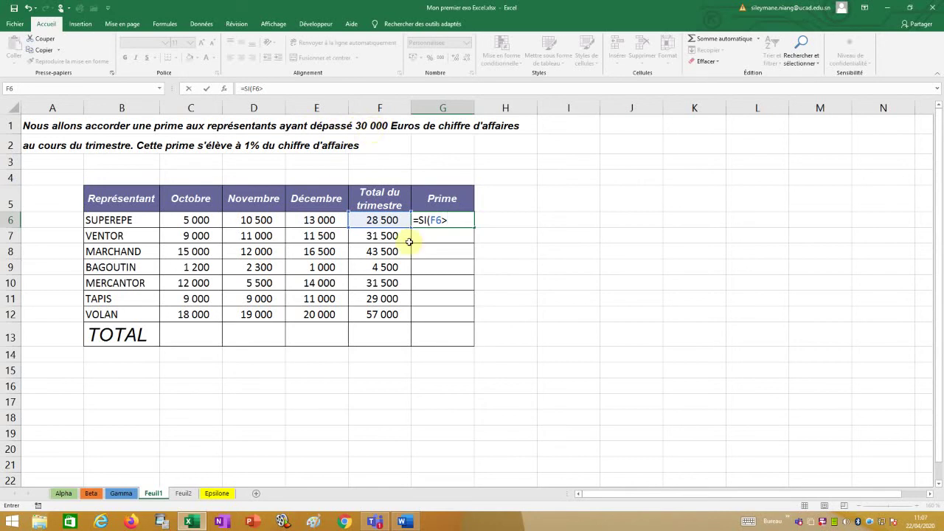
pyautogui.write('30000')
pyautogui.write(';')
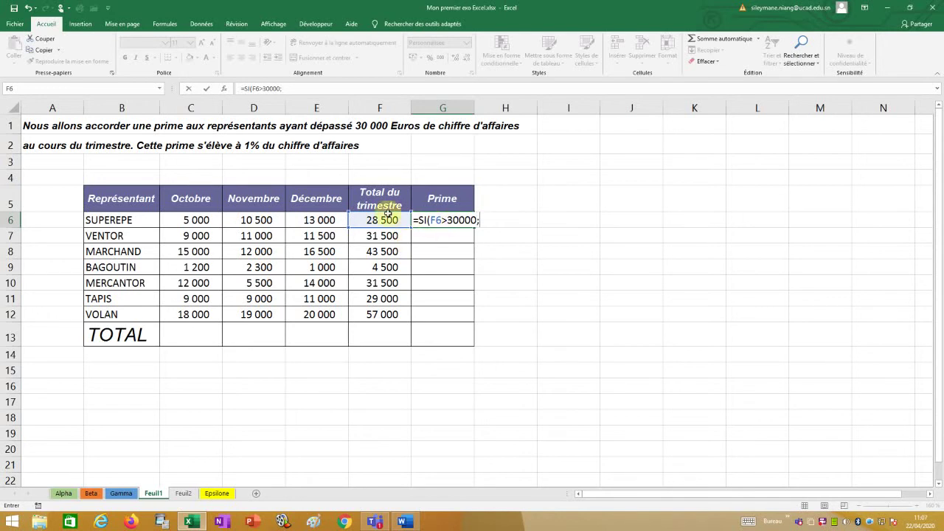
# Step: Complete the G6 bonus formula so it returns F6*1% when the condition is met and 0 otherwise
pyautogui.click(367, 220)
pyautogui.write('*1%')
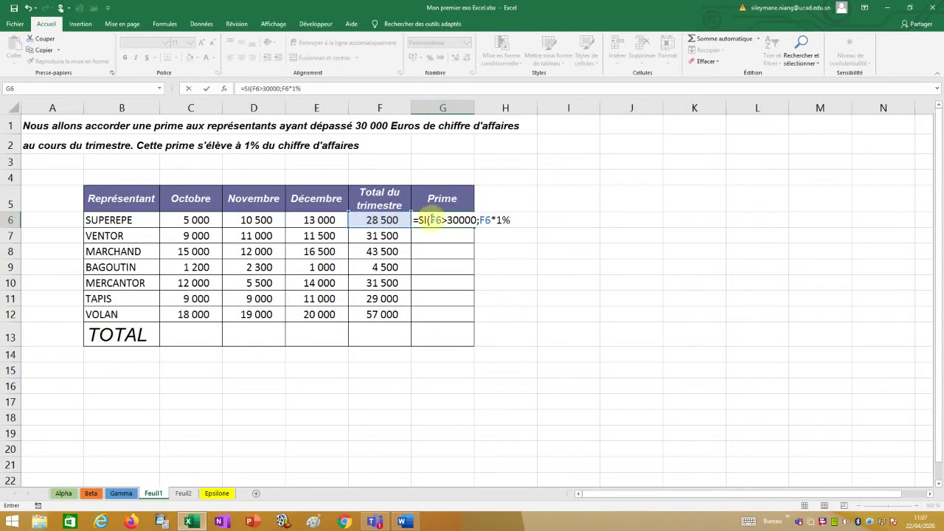
pyautogui.moveTo(430, 219); pyautogui.dragTo(500, 219)
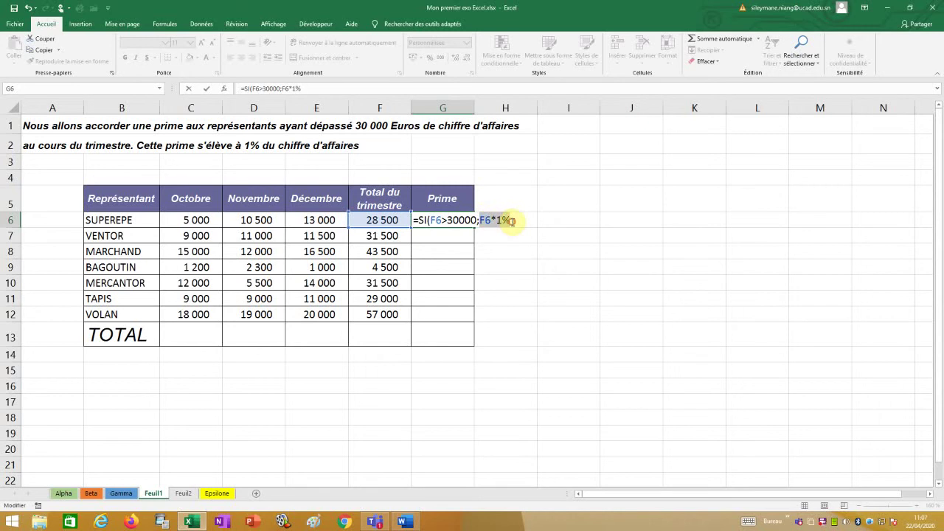
pyautogui.click(514, 220)
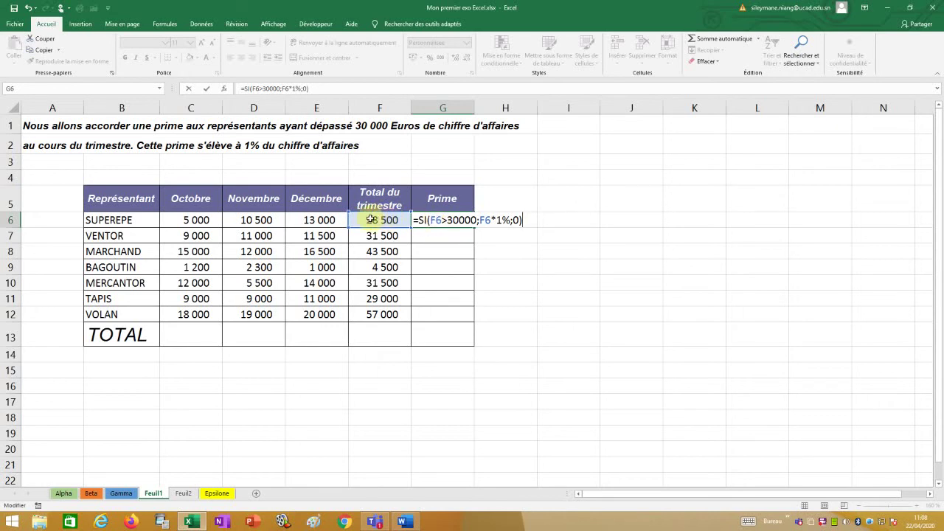
pyautogui.moveTo(479, 219); pyautogui.dragTo(510, 219)
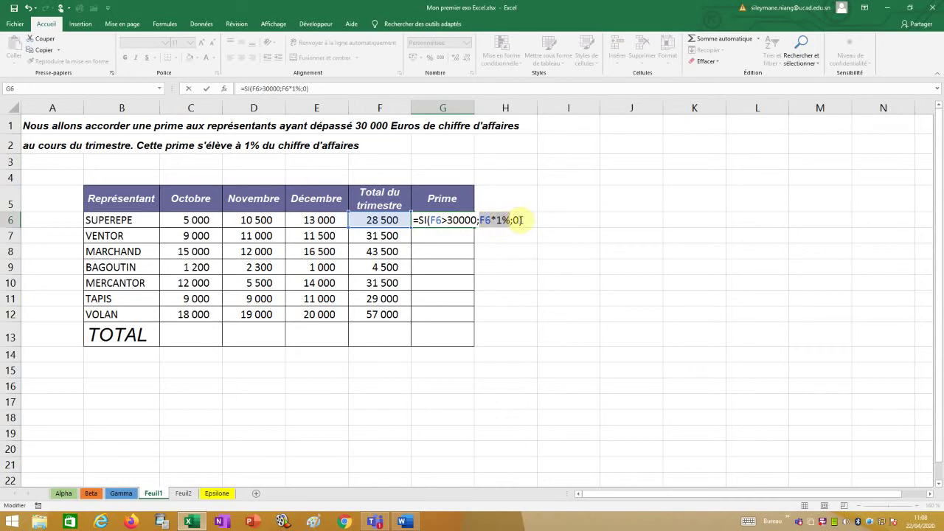
pyautogui.click(524, 220)
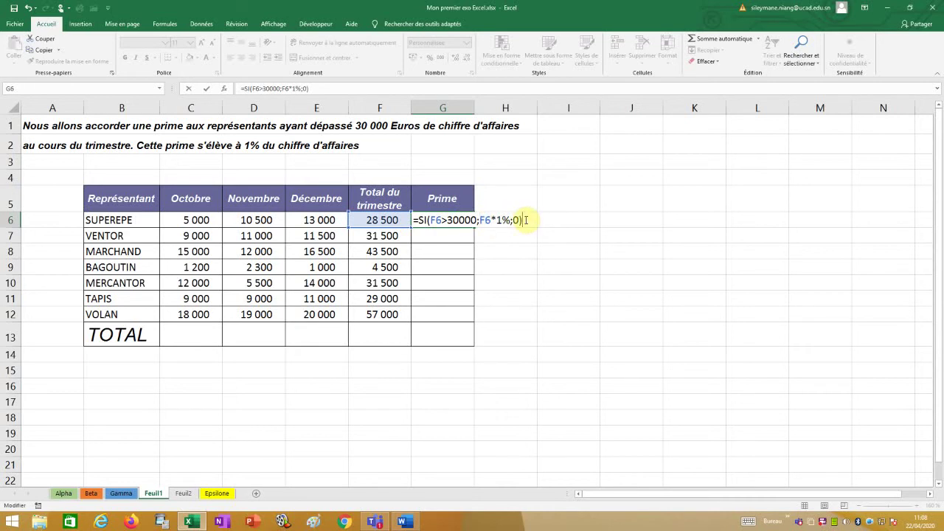
pyautogui.press('Return')
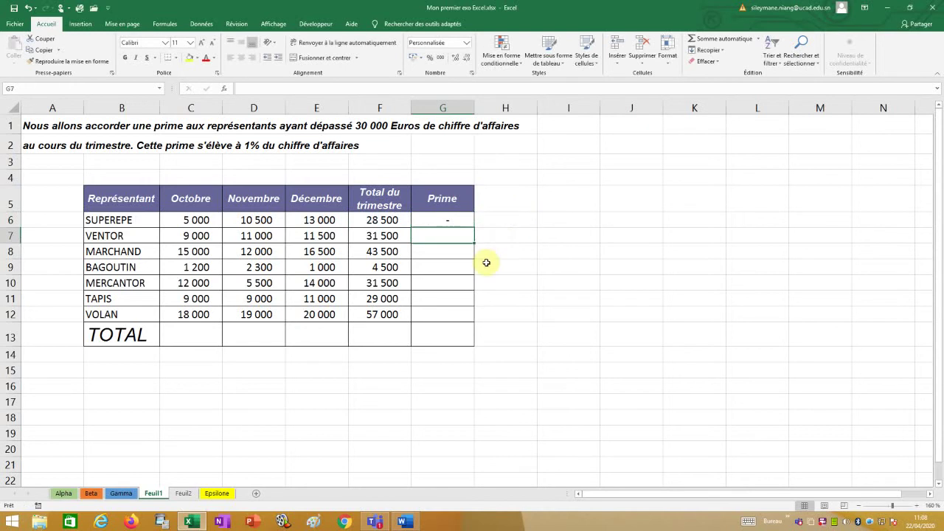
# Step: Fill the bonus formula from G6 down to G12 and compare the totals above 30 000 with their bonuses
pyautogui.click(452, 223)
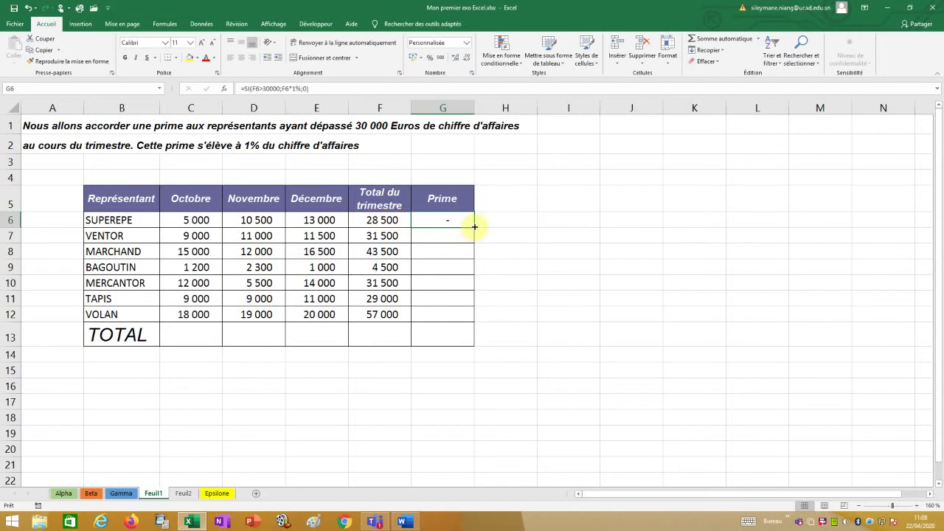
pyautogui.moveTo(473, 226); pyautogui.dragTo(470, 322)
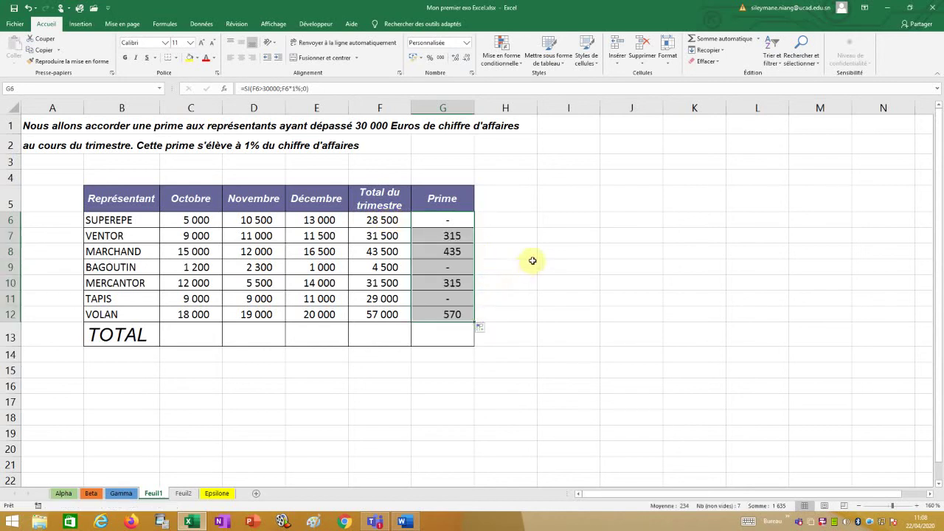
pyautogui.click(381, 234)
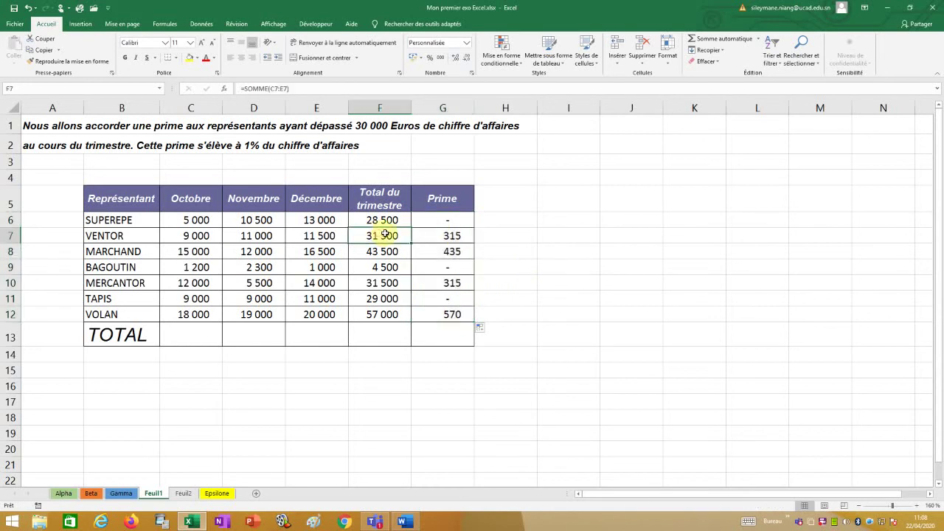
pyautogui.moveTo(381, 234); pyautogui.dragTo(445, 234)
pyautogui.moveTo(359, 252); pyautogui.dragTo(446, 249)
pyautogui.moveTo(362, 286); pyautogui.dragTo(445, 287)
pyautogui.moveTo(372, 312); pyautogui.dragTo(445, 312)
pyautogui.click(571, 274)
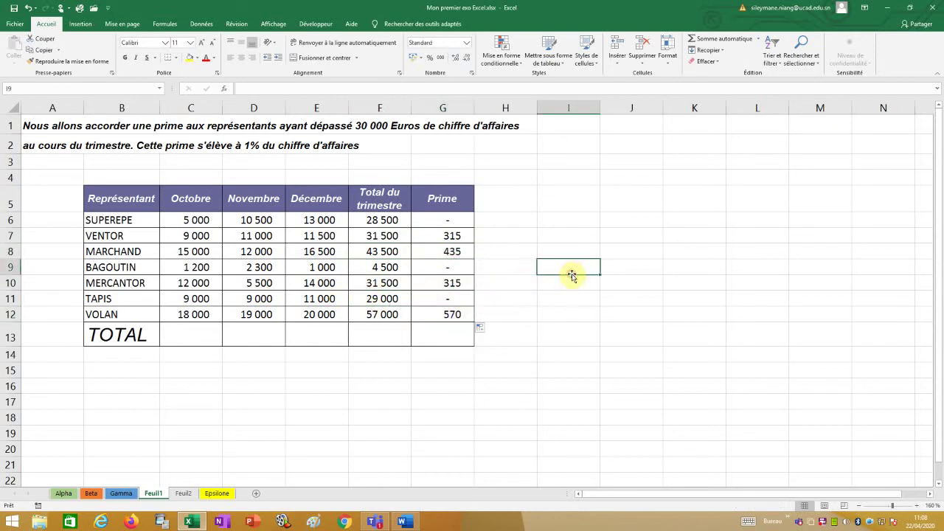
# Step: Clear the contents of the Prime cells G6:G12
pyautogui.moveTo(446, 219); pyautogui.dragTo(432, 315)
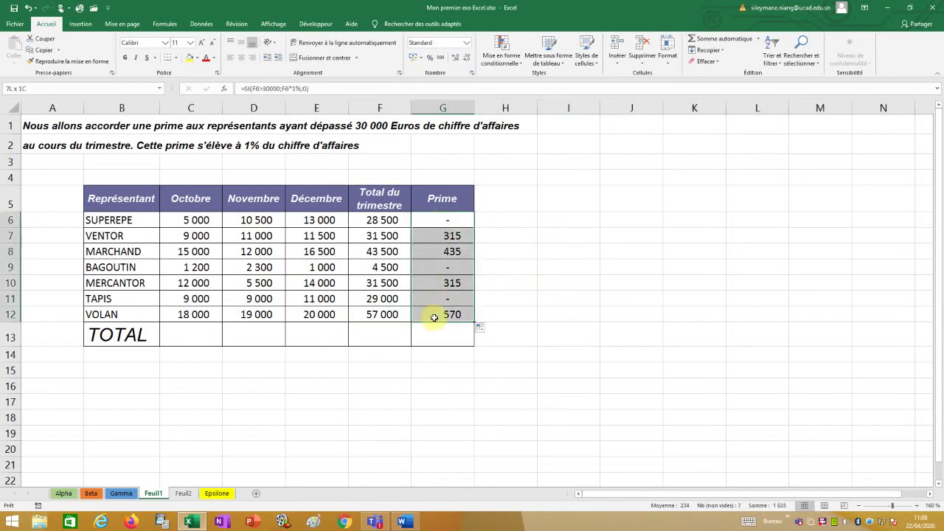
pyautogui.rightClick(437, 266)
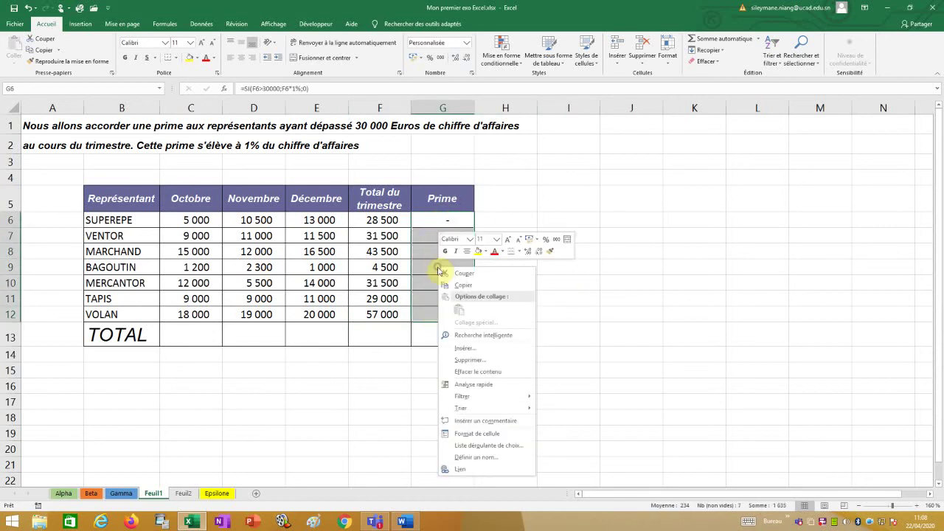
pyautogui.click(476, 372)
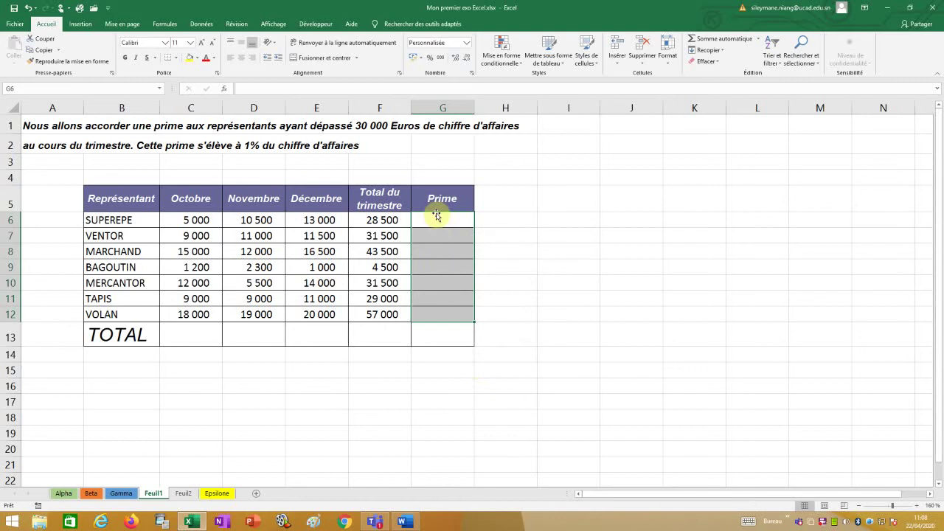
# Step: Start a new SI formula in Prime cell G6 with the condition F6>30000
pyautogui.click(441, 220)
pyautogui.write('=')
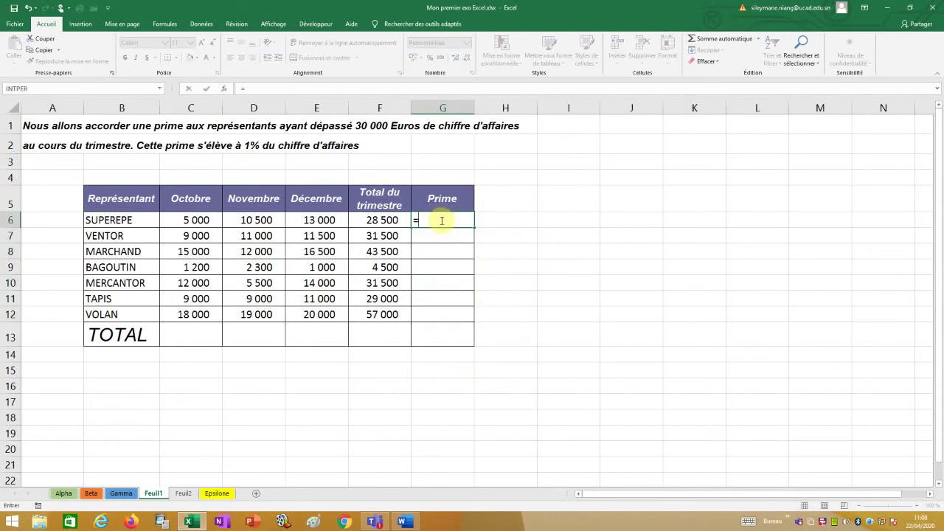
pyautogui.write('si')
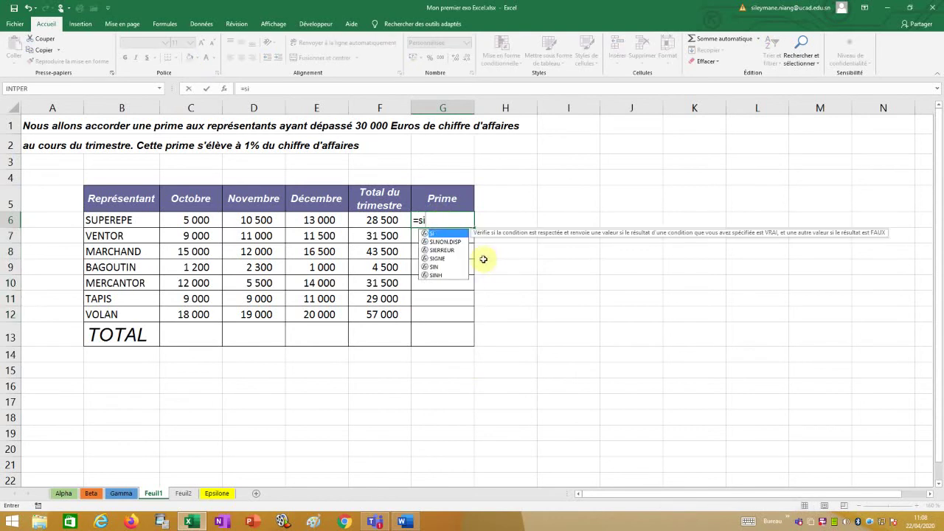
pyautogui.doubleClick(443, 234)
pyautogui.click(377, 221)
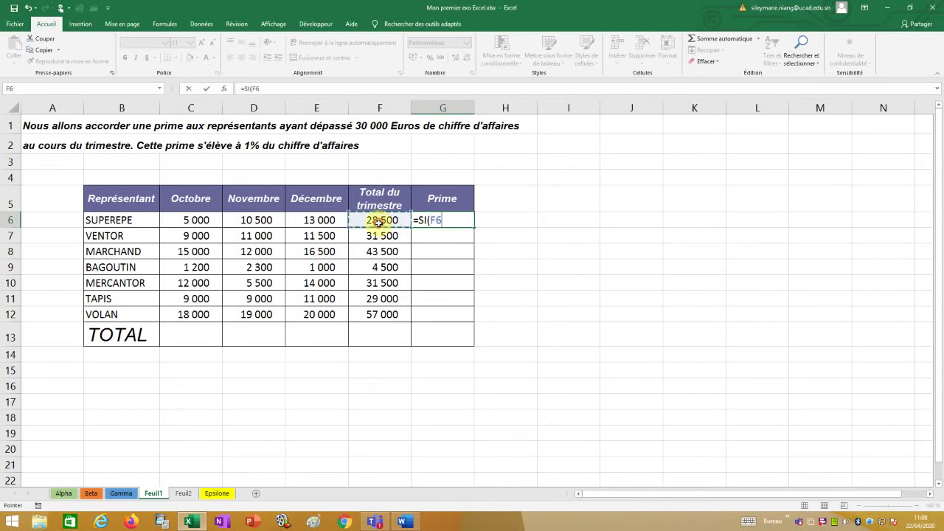
pyautogui.write('>30000')
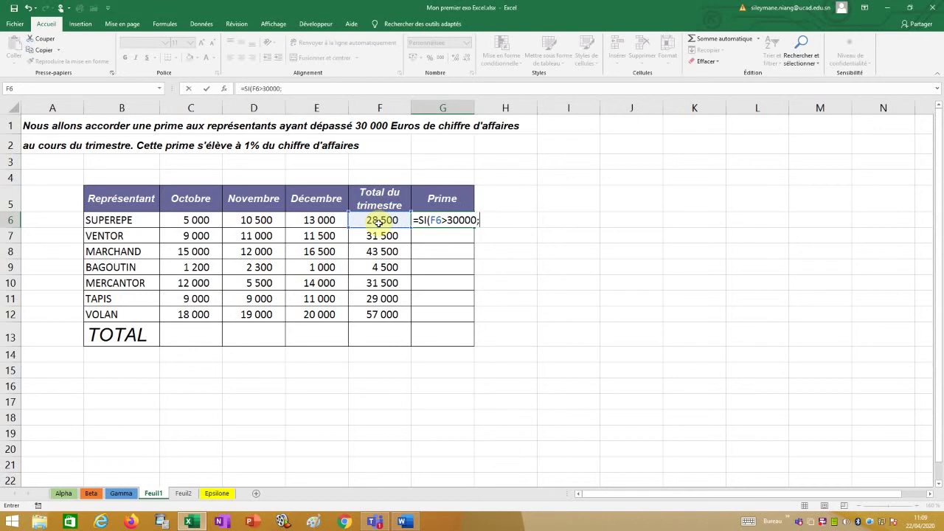
# Step: Complete the G6 formula with F6*1% if true and empty text "" otherwise, and fill it down to G12
pyautogui.write(';')
pyautogui.click(376, 219)
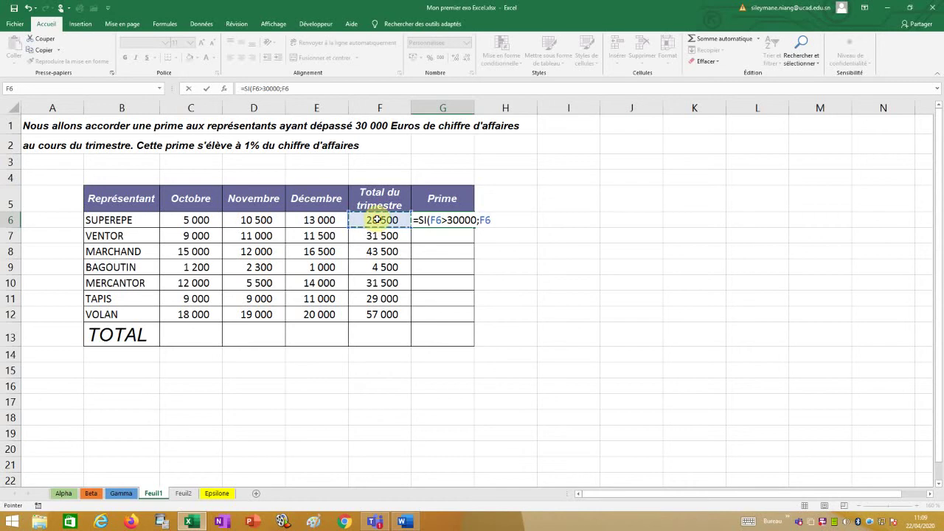
pyautogui.write('*1%;0')
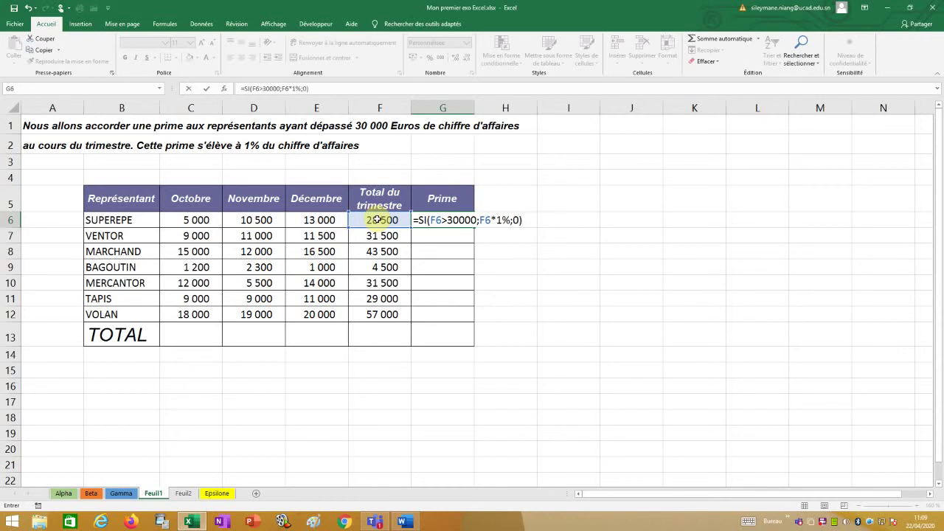
pyautogui.press('BackSpace')
pyautogui.press('Return')
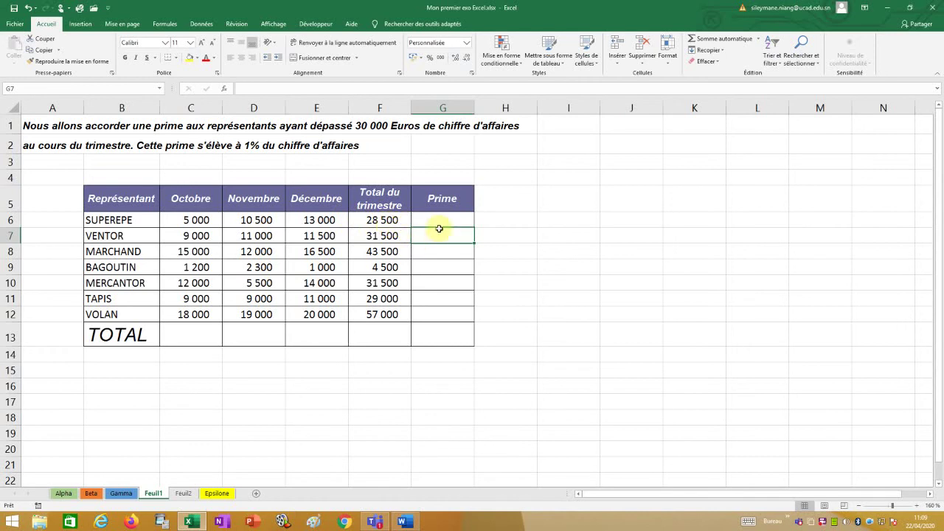
pyautogui.click(440, 219)
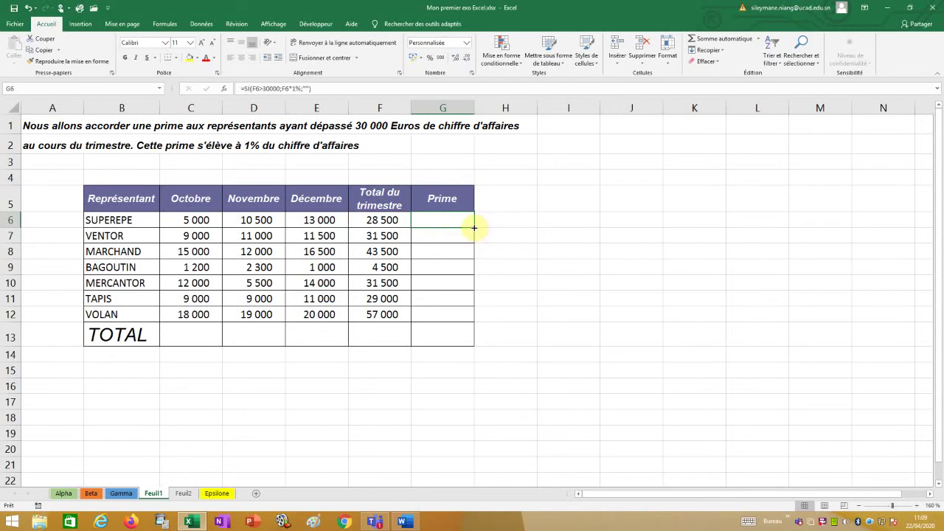
pyautogui.moveTo(474, 226); pyautogui.dragTo(462, 325)
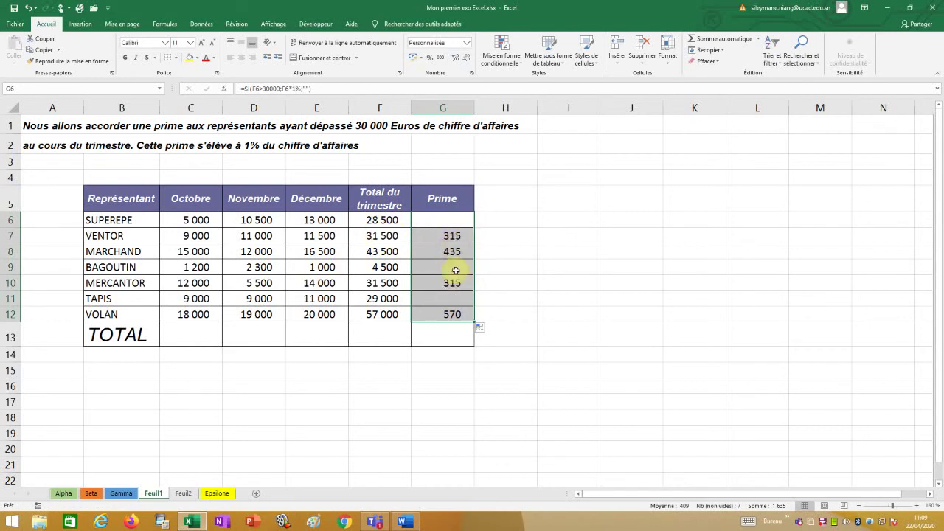
# Step: Enter a SOMME formula in TOTAL cell C13 that adds the October sales C6:C12
pyautogui.click(194, 337)
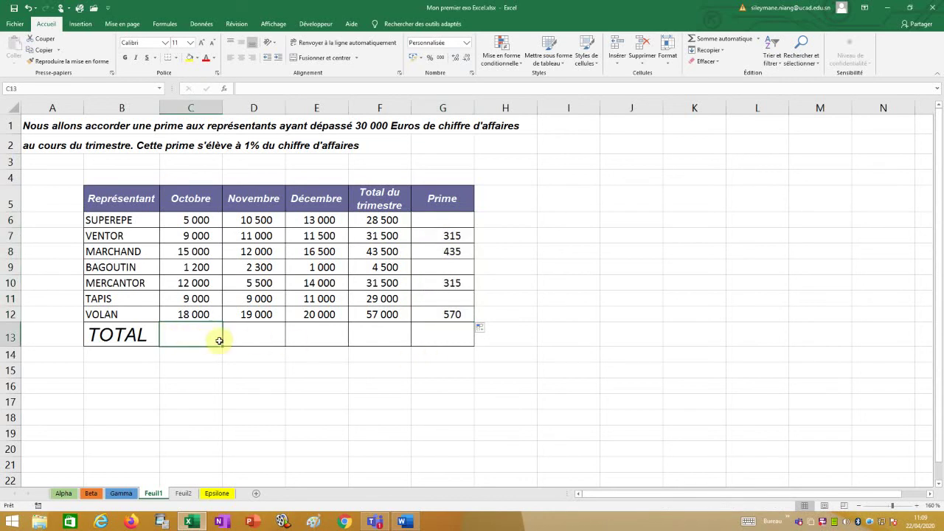
pyautogui.write('=somm')
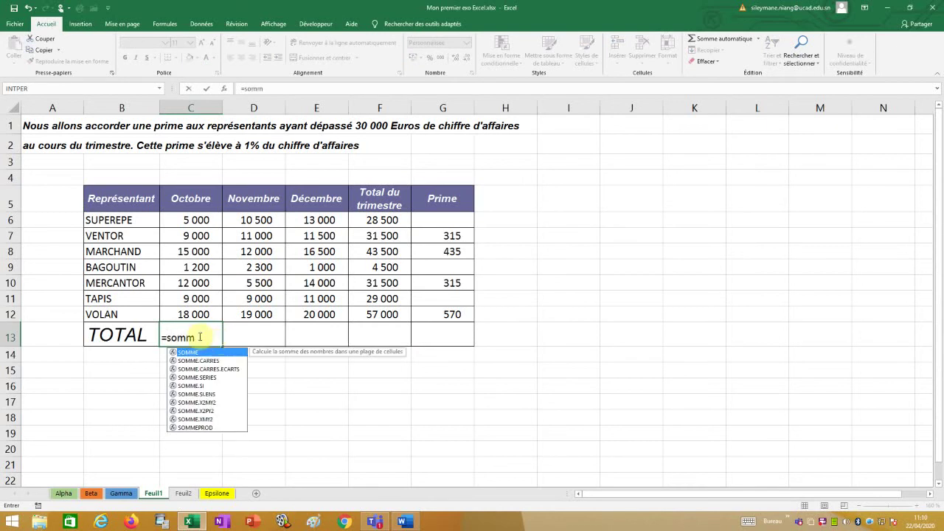
pyautogui.doubleClick(190, 352)
pyautogui.click(196, 220)
pyautogui.moveTo(199, 238); pyautogui.dragTo(196, 315)
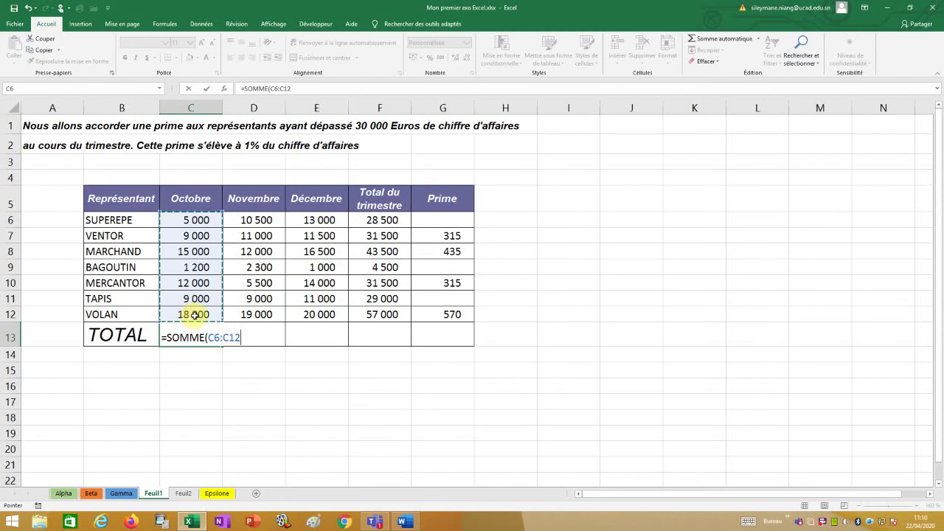
pyautogui.press('Return')
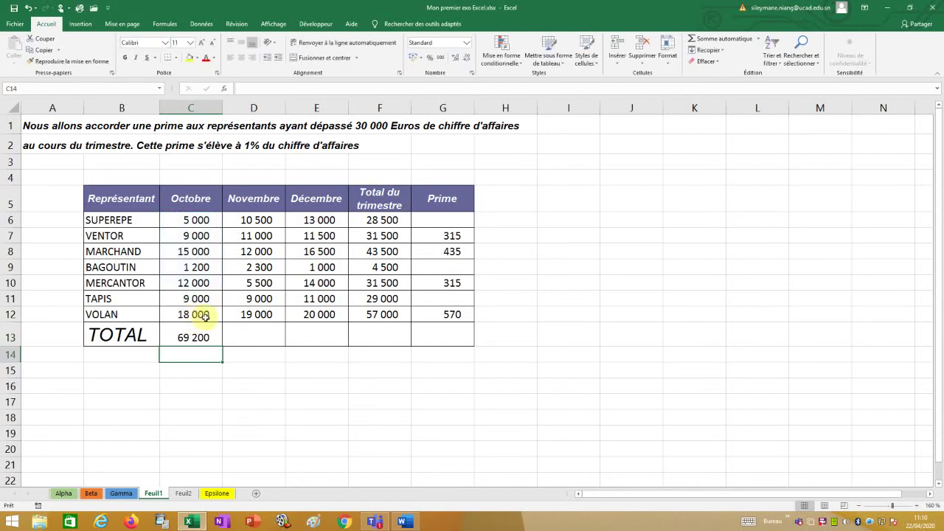
# Step: Fill the October total formula from C13 across to F13
pyautogui.click(193, 336)
pyautogui.moveTo(220, 343); pyautogui.dragTo(397, 358)
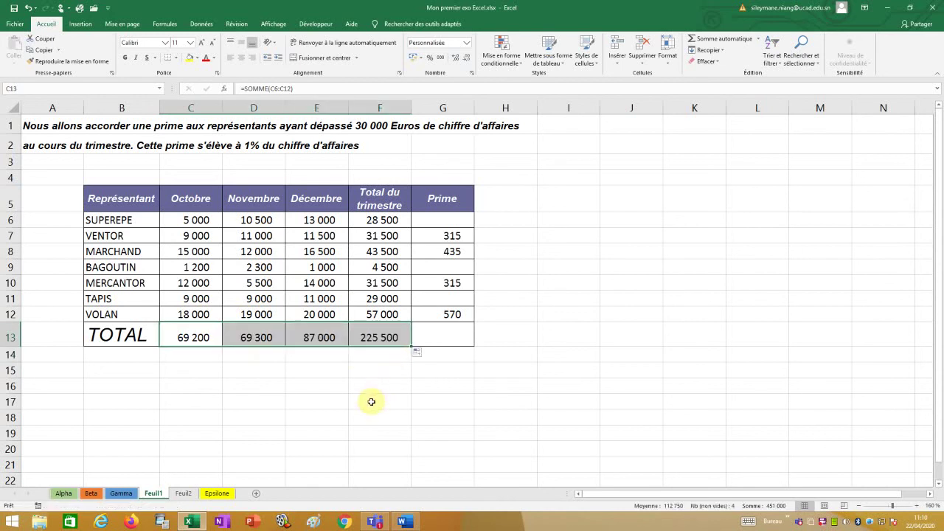
pyautogui.click(370, 402)
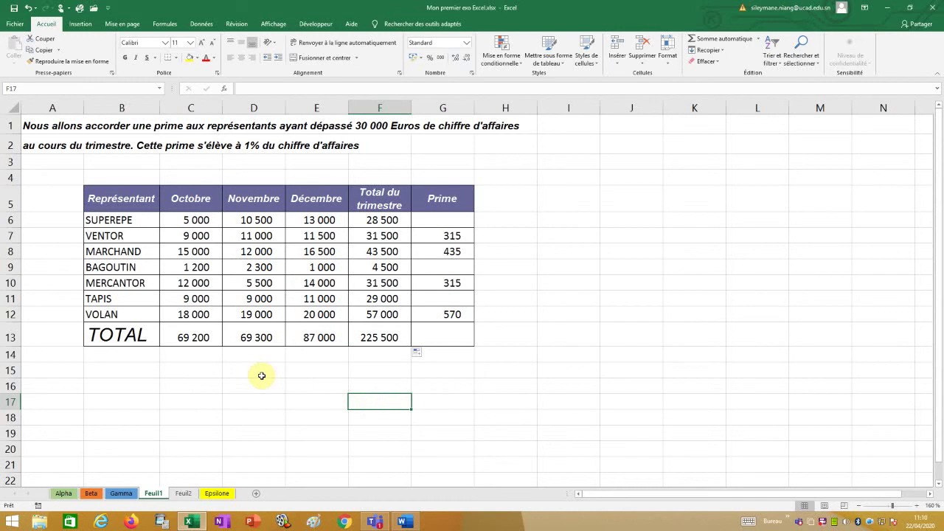
# Step: On sheet Feuil2, set the number of children to 5 in C2 and to 0 in C6
pyautogui.click(181, 493)
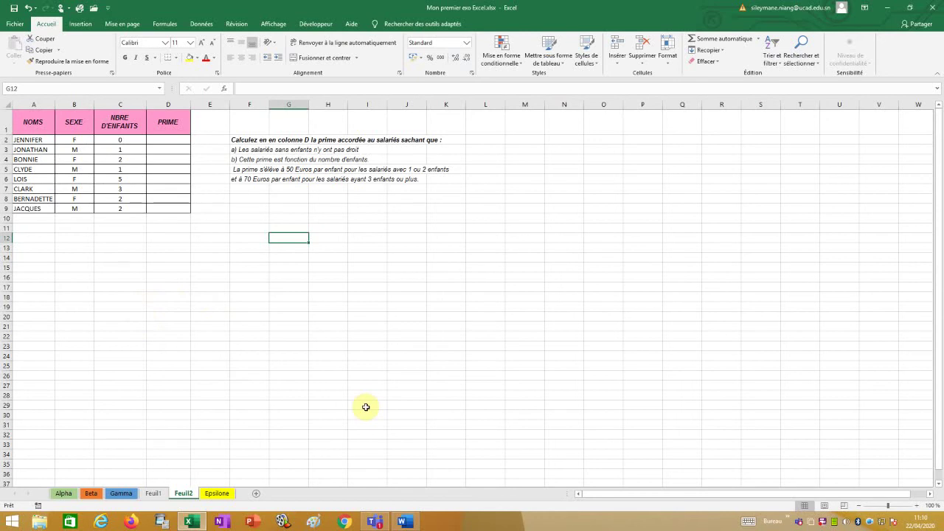
pyautogui.scroll(3, 365, 407)
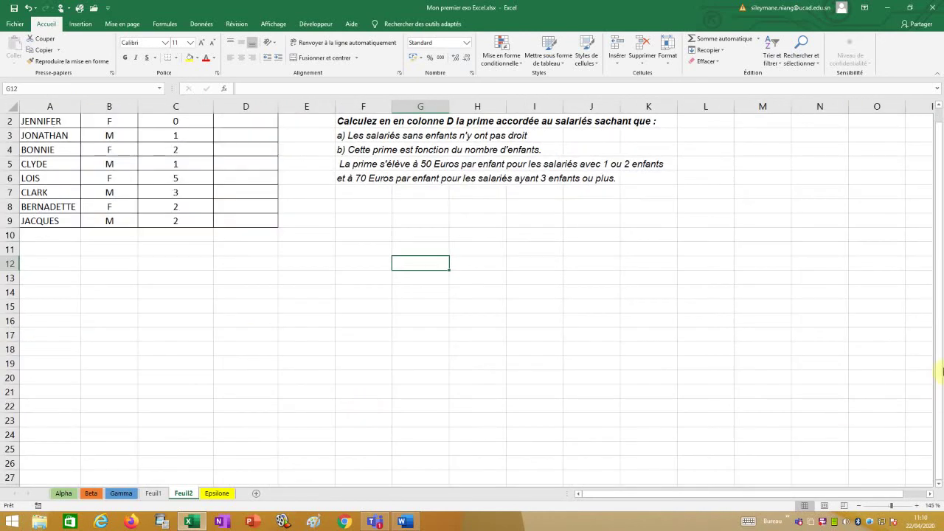
pyautogui.scroll(1, 939, 399)
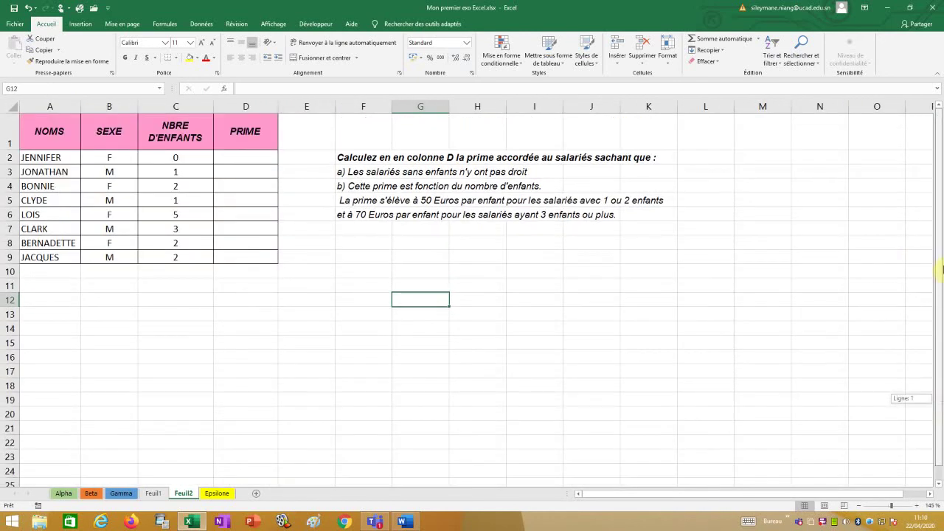
pyautogui.click(195, 330)
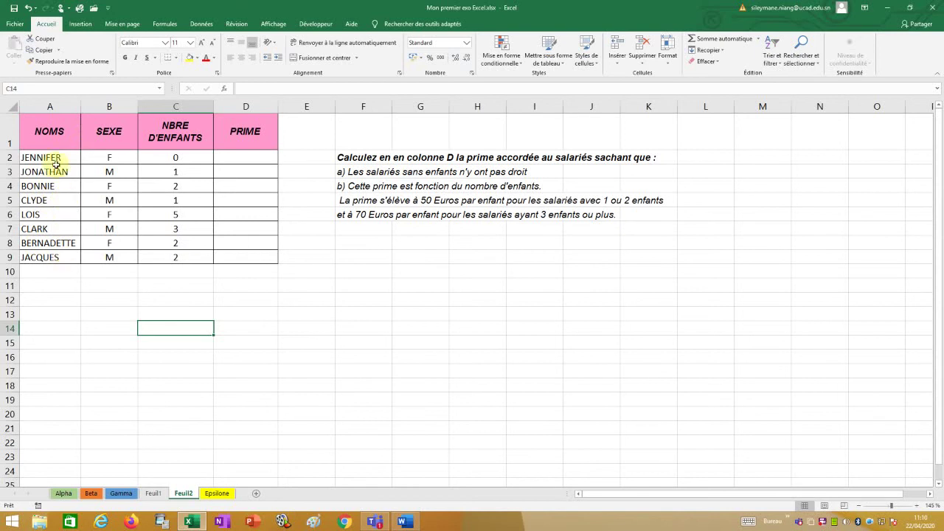
pyautogui.click(185, 158)
pyautogui.write('5')
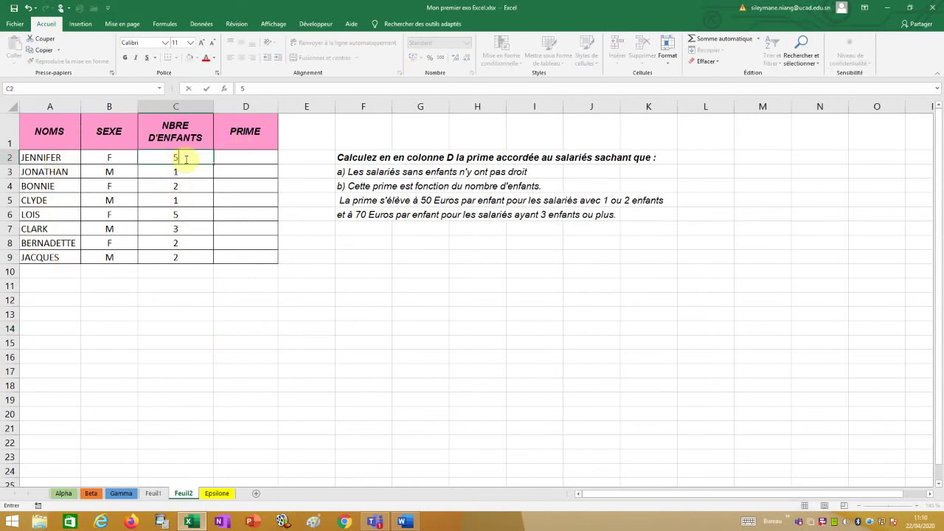
pyautogui.click(183, 211)
pyautogui.write('0')
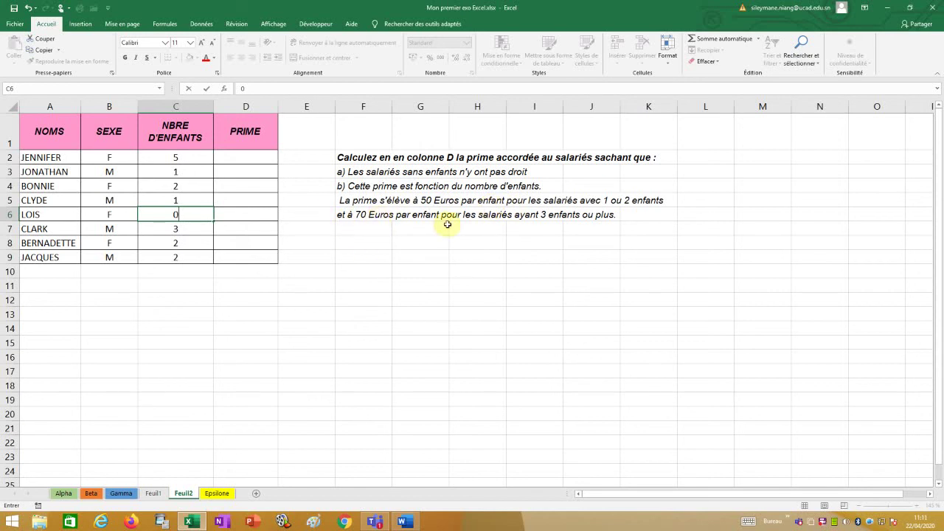
# Step: Begin an SI formula in PRIME cell D2 that returns empty text "" when C2=0
pyautogui.click(248, 160)
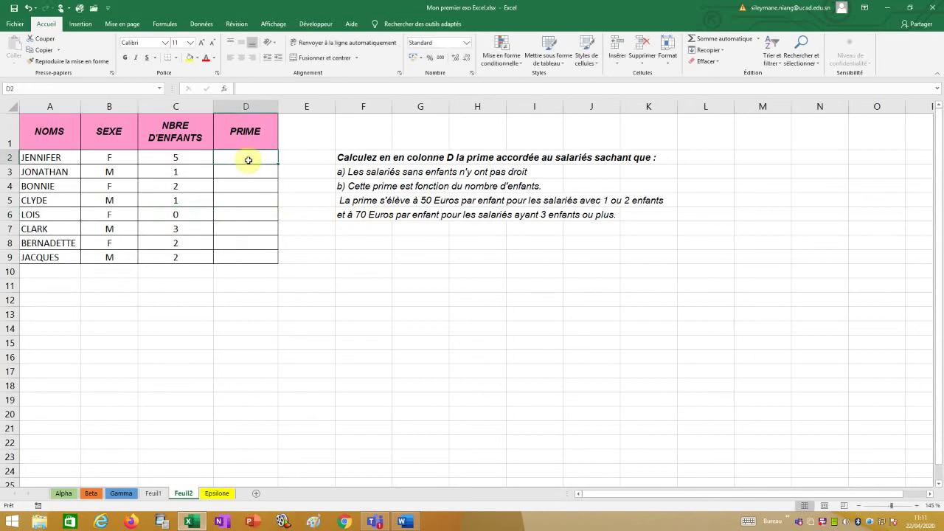
pyautogui.write('=si')
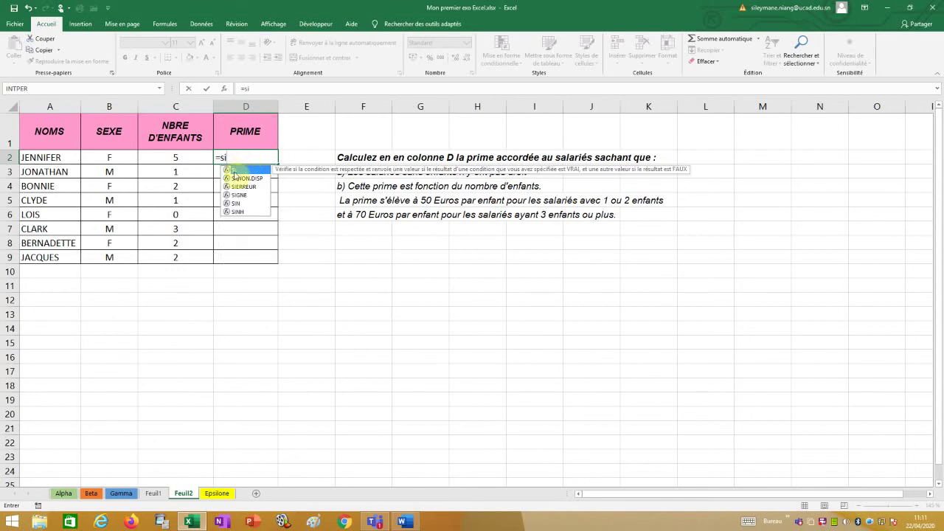
pyautogui.doubleClick(234, 171)
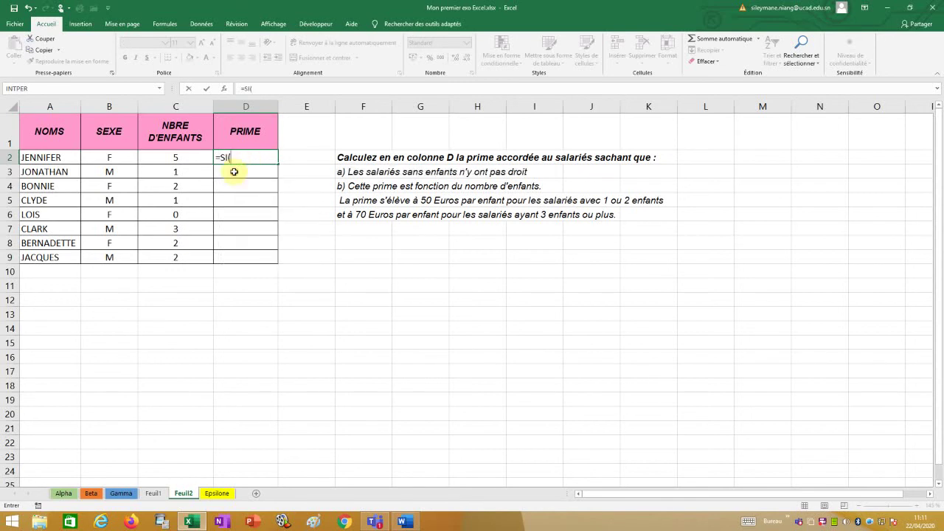
pyautogui.click(174, 157)
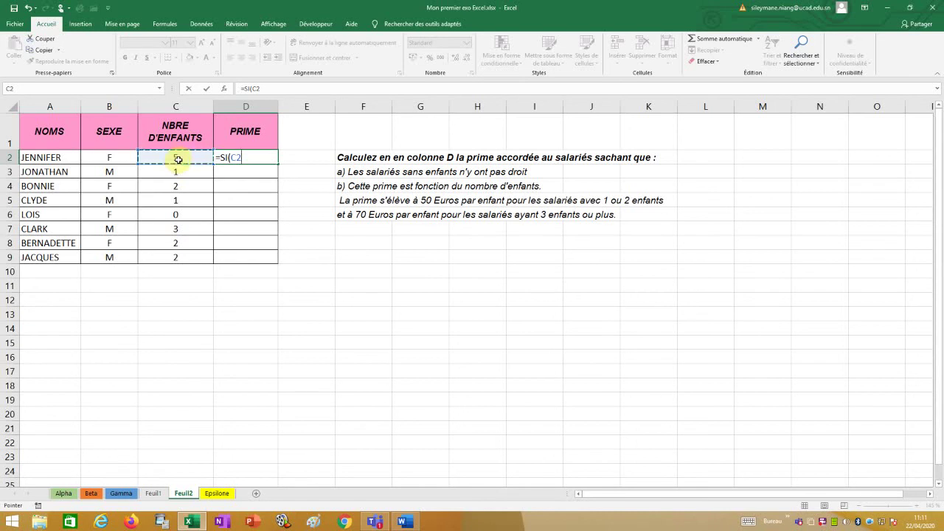
pyautogui.write('=')
pyautogui.write('0')
# Step: Nest a second SI in the D2 formula that returns 50*C2 when C2<=2
pyautogui.write('si')
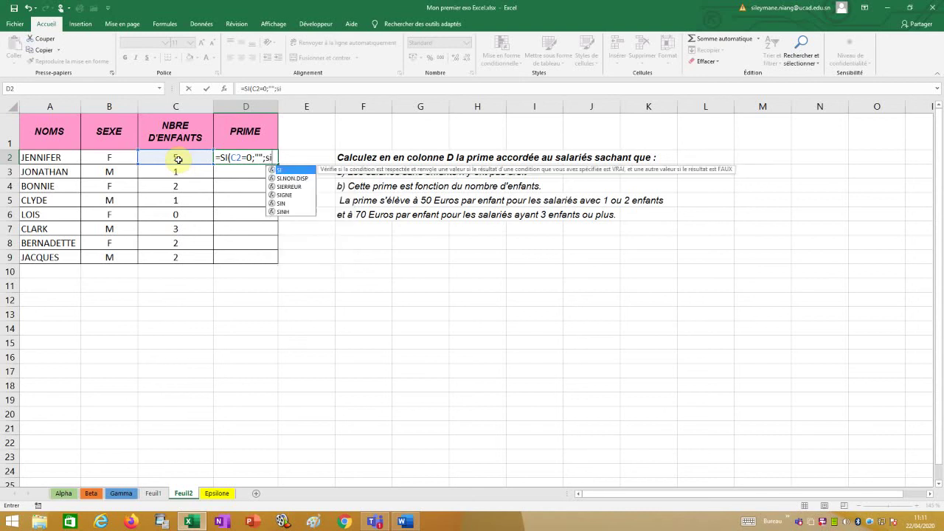
pyautogui.doubleClick(283, 170)
pyautogui.click(174, 158)
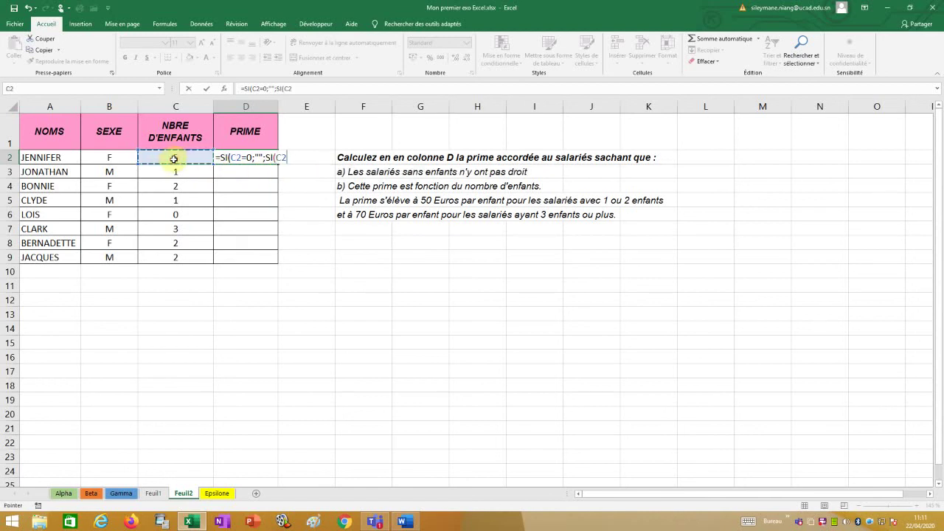
pyautogui.write('>')
pyautogui.write('0')
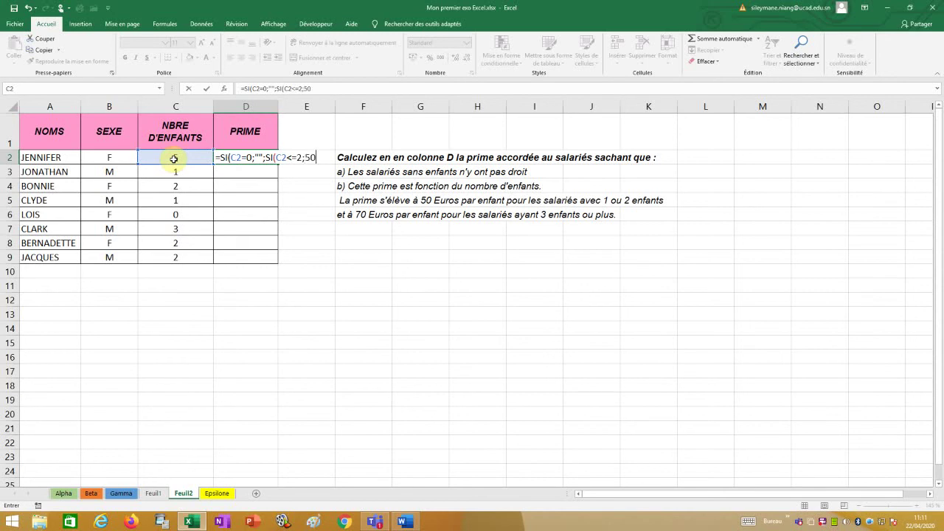
pyautogui.write('*')
pyautogui.click(174, 158)
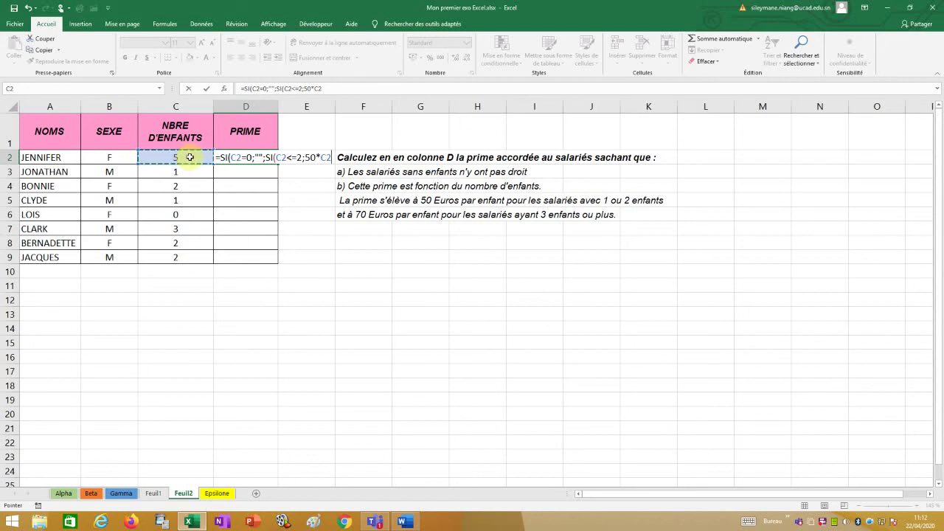
pyautogui.write(';')
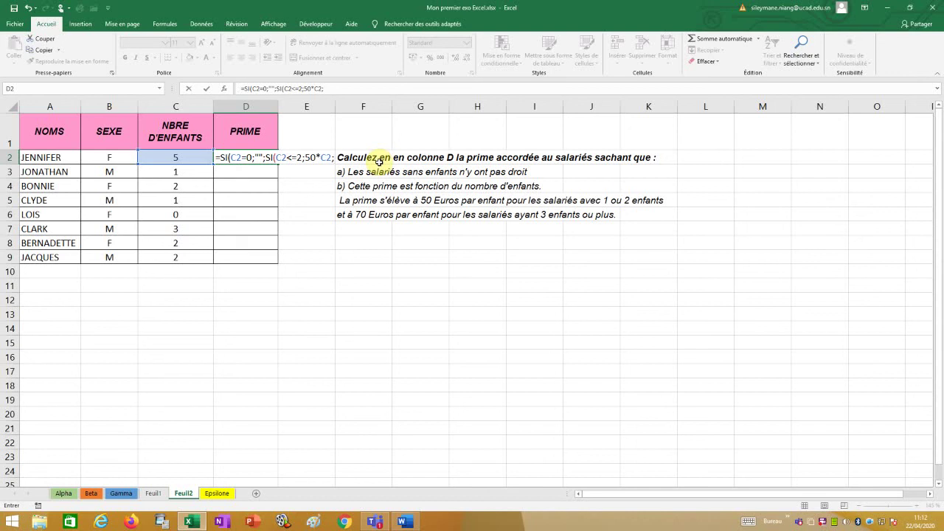
# Step: Finish the D2 formula with 70*C2 for all other cases and fill it down to D9
pyautogui.write('70*')
pyautogui.click(180, 158)
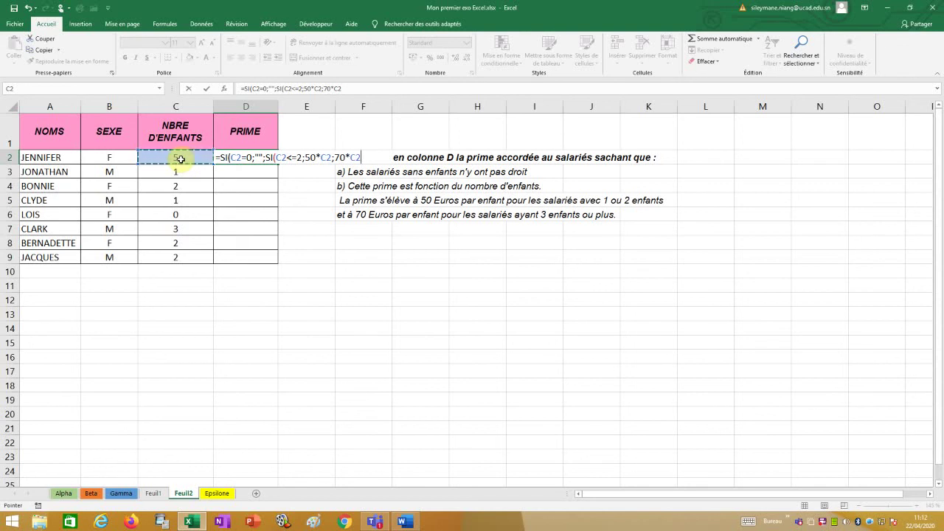
pyautogui.click(231, 157)
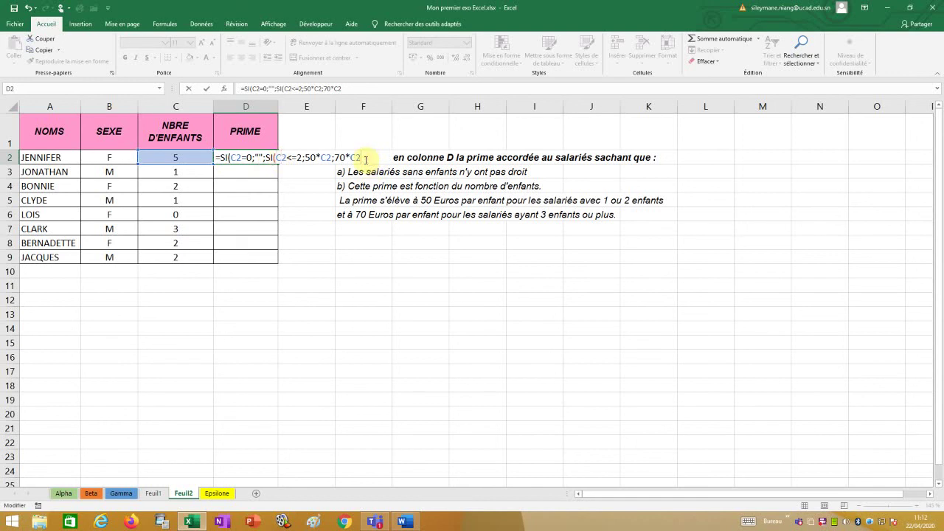
pyautogui.write(')')
pyautogui.press('Return')
pyautogui.click(267, 157)
pyautogui.moveTo(280, 164); pyautogui.dragTo(274, 255)
# Step: Move the exercise instructions from rows 2 to 6 of column F down to rows 10 to 14
pyautogui.click(495, 414)
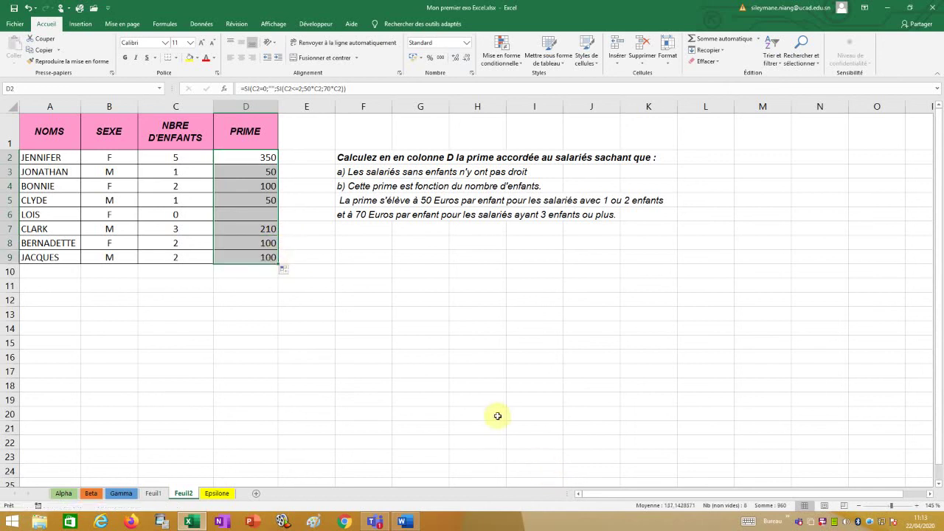
pyautogui.moveTo(346, 156); pyautogui.dragTo(616, 230)
pyautogui.moveTo(406, 236); pyautogui.dragTo(415, 352)
# Step: Clear the contents of the PRIME cells D2:D9
pyautogui.moveTo(259, 155); pyautogui.dragTo(251, 254)
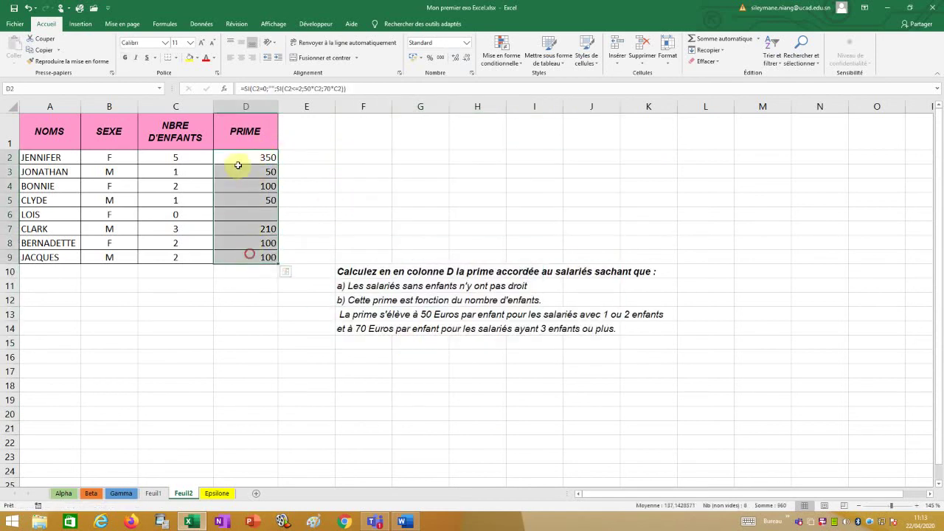
pyautogui.rightClick(238, 168)
pyautogui.click(277, 269)
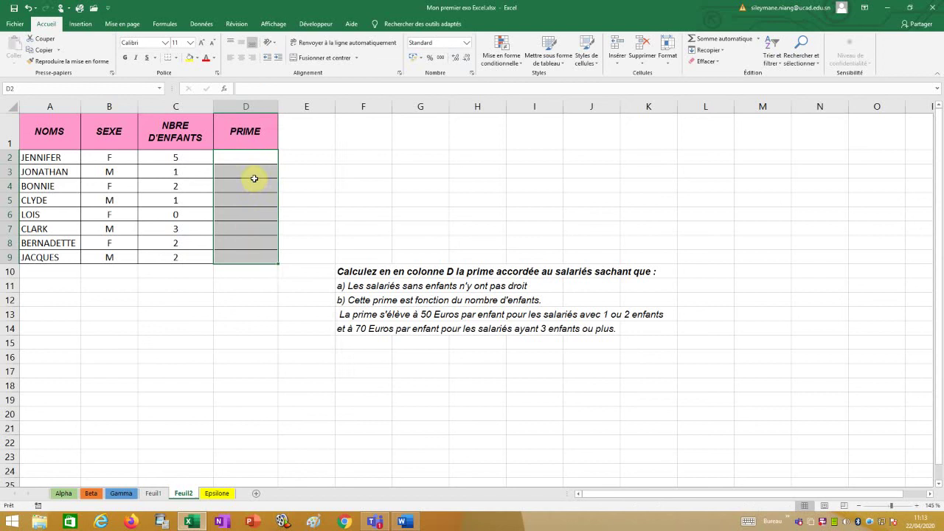
# Step: Begin an SI formula in PRIME cell D2 that returns 0 when the number of children in C2 equals 0
pyautogui.click(251, 161)
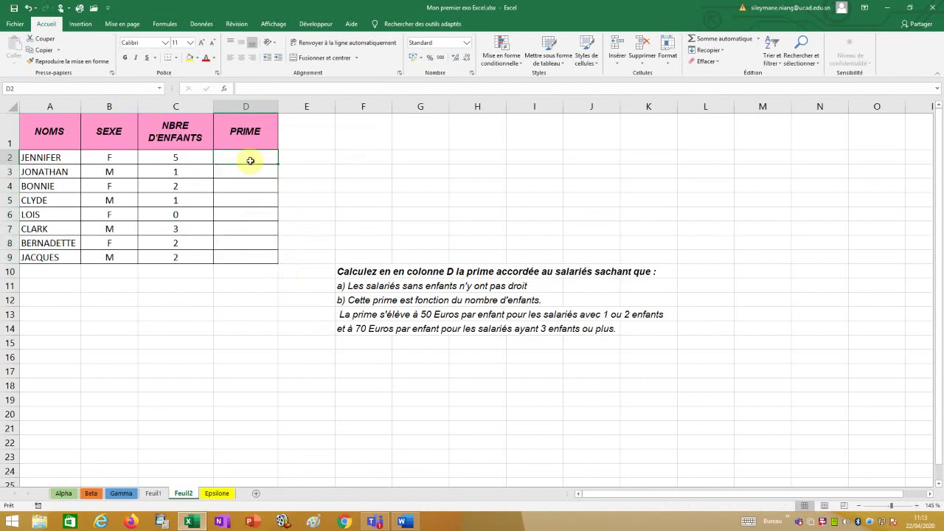
pyautogui.write('=si')
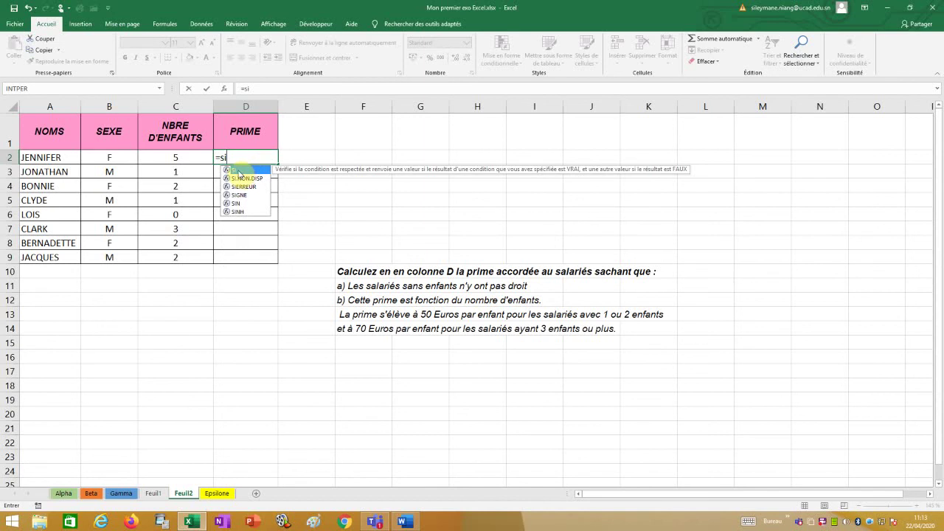
pyautogui.doubleClick(239, 173)
pyautogui.click(165, 158)
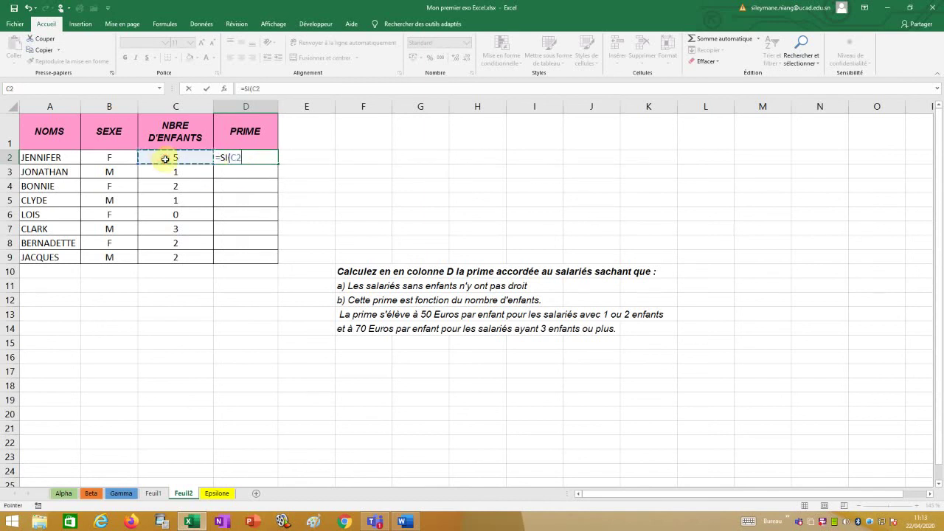
pyautogui.write('=0;0;')
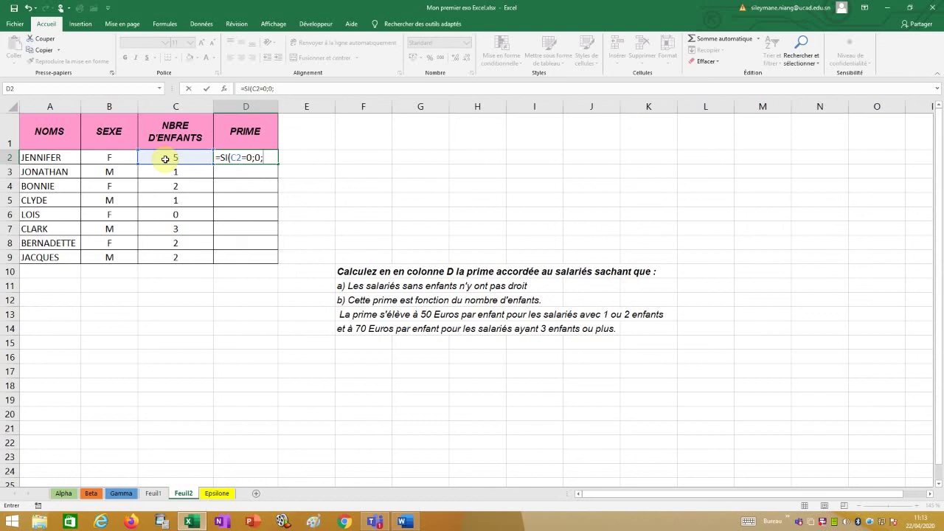
# Step: Add a nested SI to the D2 formula as its otherwise argument, returning 50*C2 when C2<=2
pyautogui.write('si')
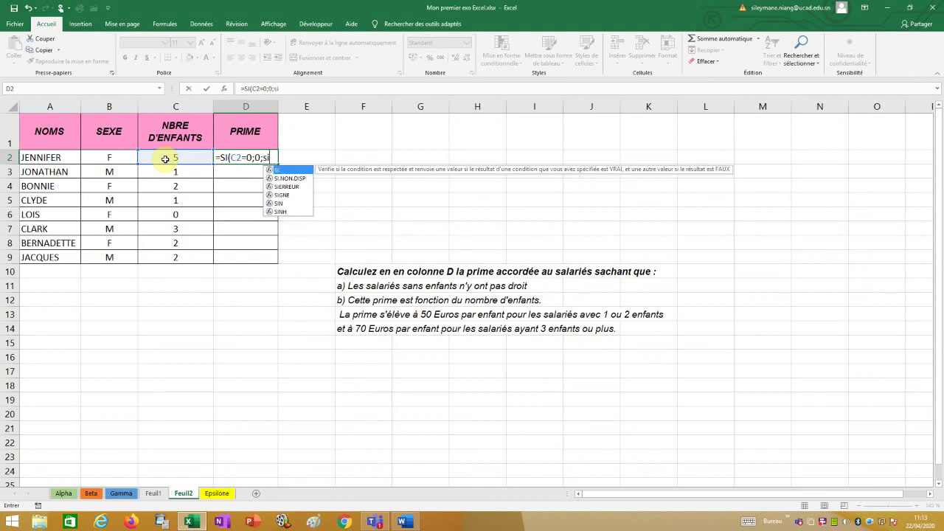
pyautogui.doubleClick(283, 170)
pyautogui.click(194, 156)
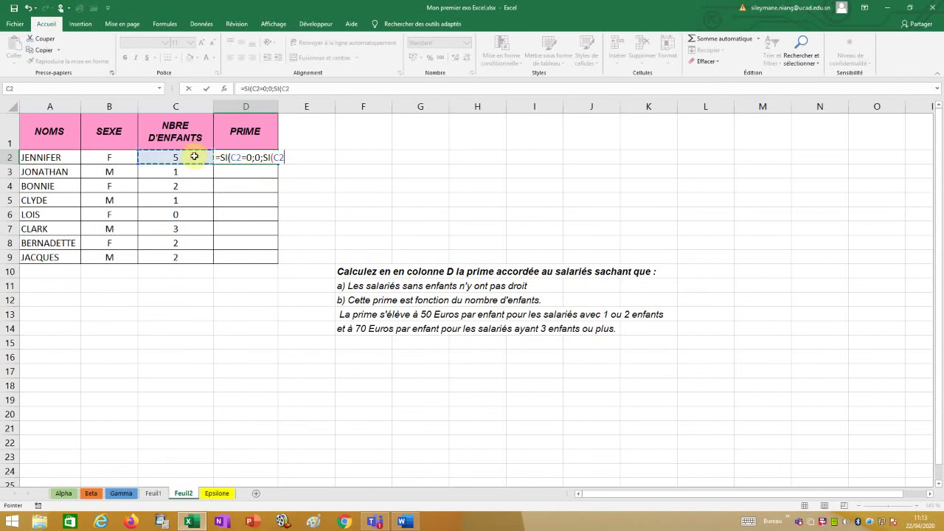
pyautogui.write('<=2;50*')
pyautogui.click(194, 156)
pyautogui.write(';')
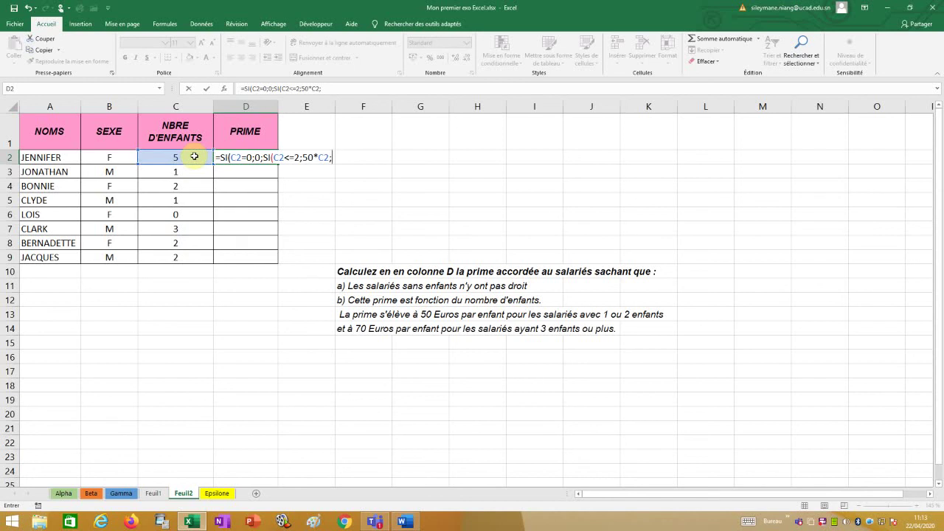
# Step: Complete the nested SI in D2 with 70*C2 as the remaining case and copy the formula down through D9
pyautogui.write('70*')
pyautogui.click(194, 156)
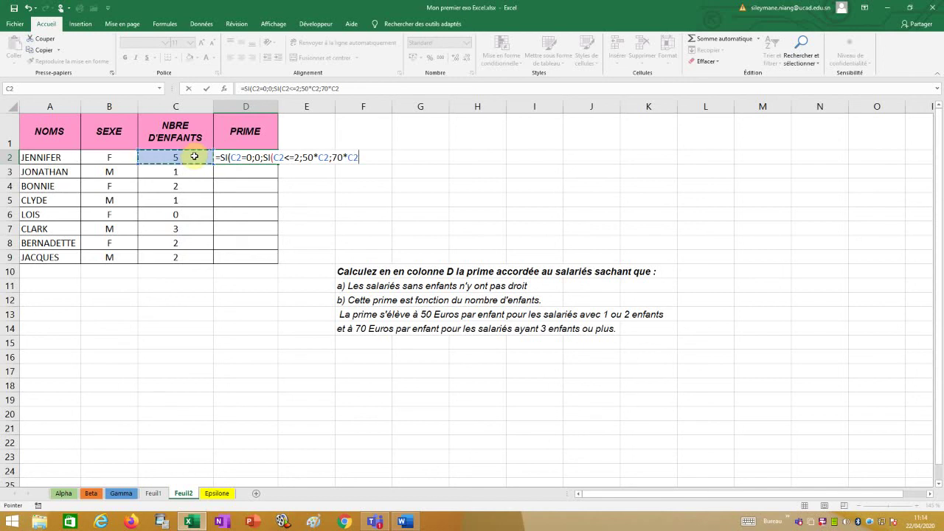
pyautogui.write(')')
pyautogui.press('Return')
pyautogui.click(240, 156)
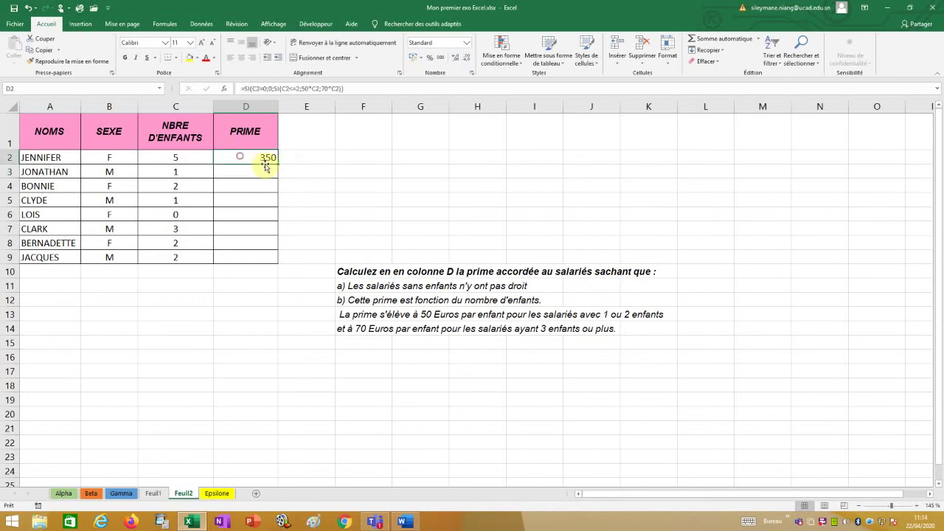
pyautogui.doubleClick(278, 163)
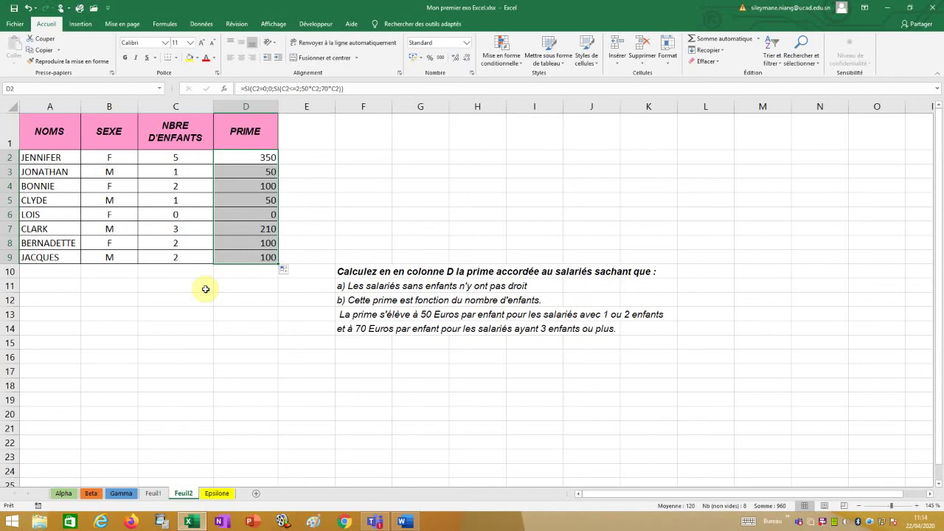
pyautogui.click(177, 319)
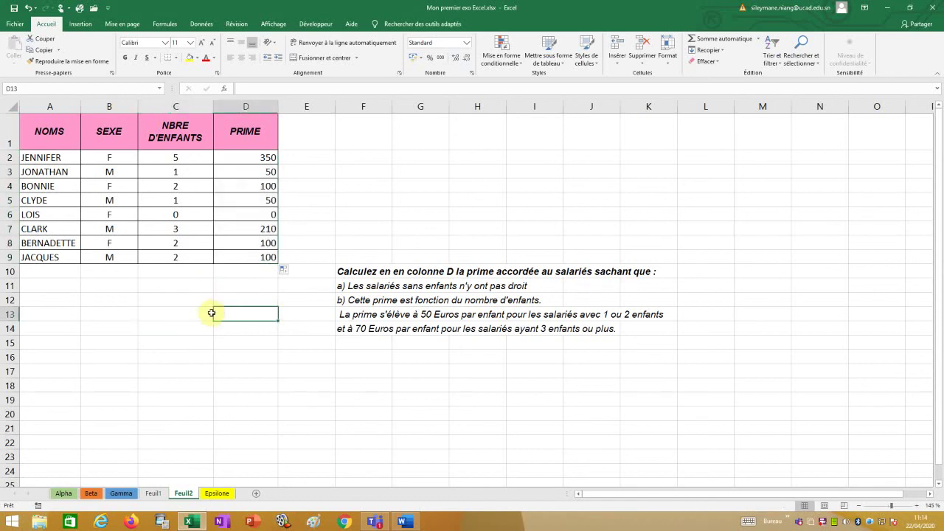
pyautogui.click(823, 523)
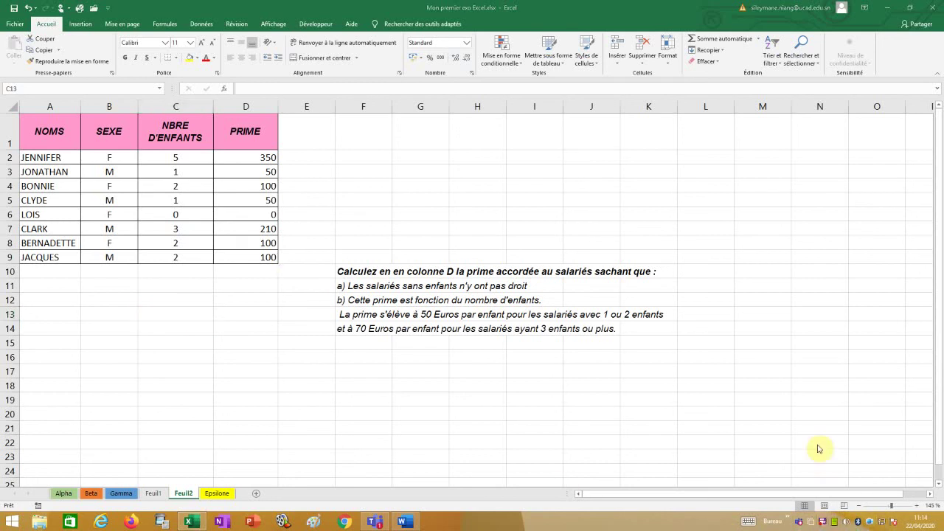